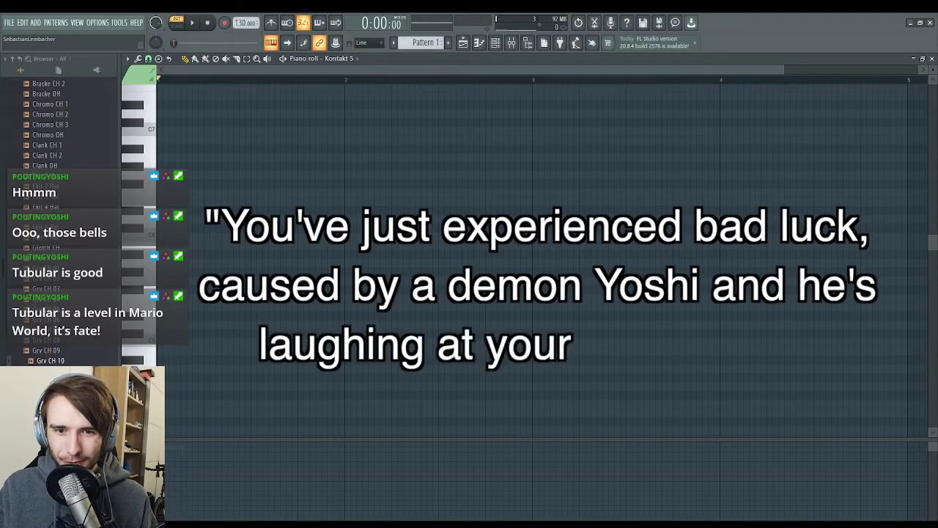
Draw a C#6 and A#5 chord half a bar long at the start of bar 1 in the Kontakt 5 piano roll
{"action": "key", "text": "F9"}
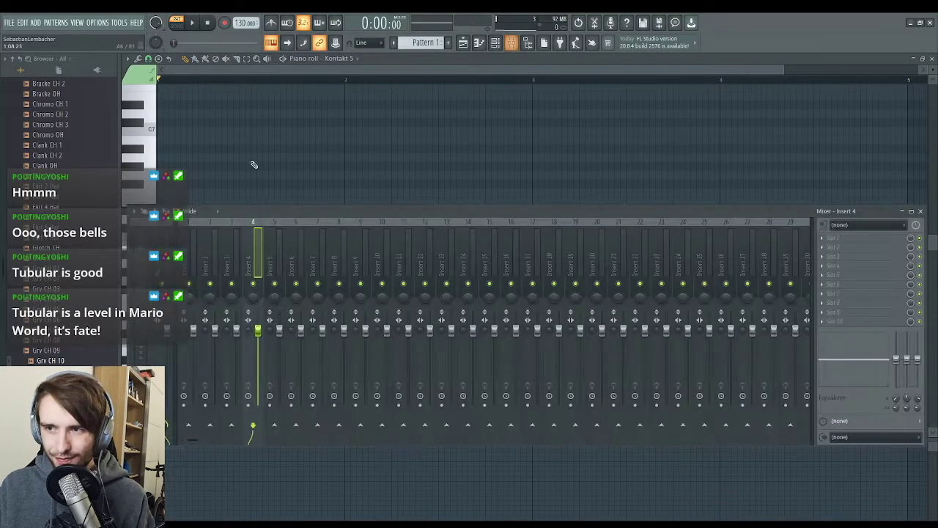
{"action": "key", "text": "F9"}
{"action": "left_click_drag", "start_coordinate": [184, 228], "coordinate": [142, 226]}
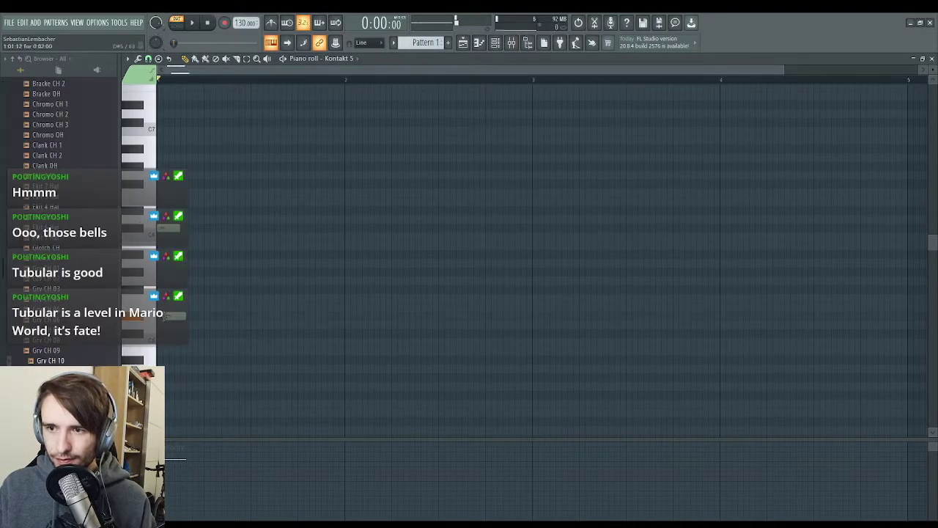
{"action": "left_click_drag", "start_coordinate": [144, 317], "coordinate": [143, 219]}
{"action": "scroll", "coordinate": [143, 307], "scroll_direction": "up", "scroll_amount": 2}
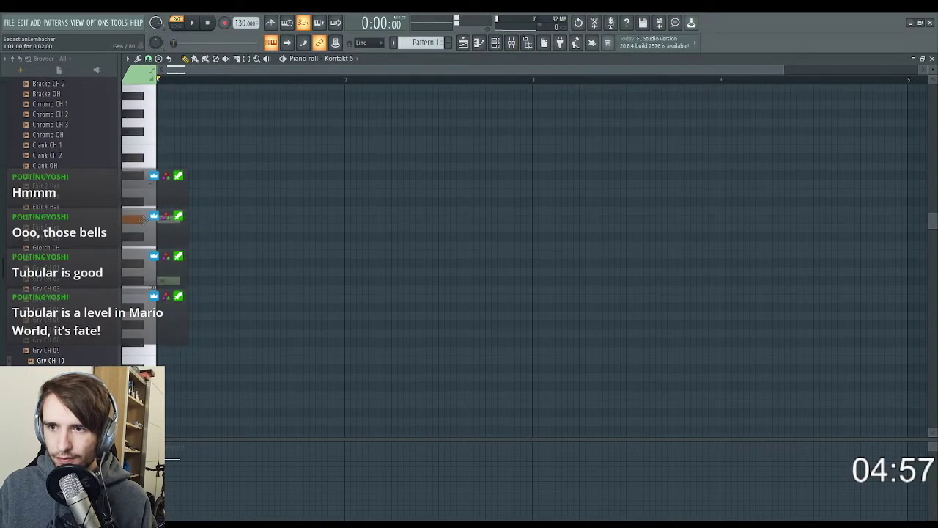
{"action": "left_click", "coordinate": [167, 307]}
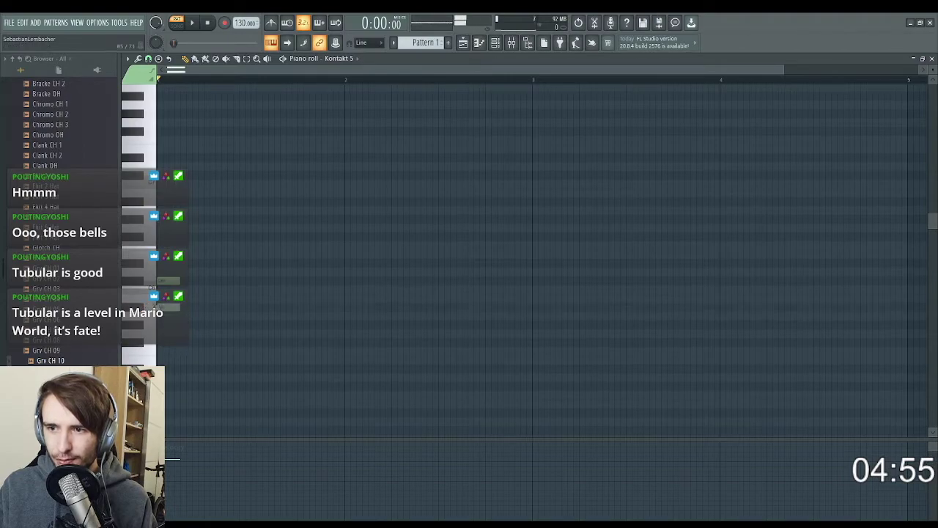
{"action": "left_click_drag", "start_coordinate": [180, 283], "coordinate": [255, 285]}
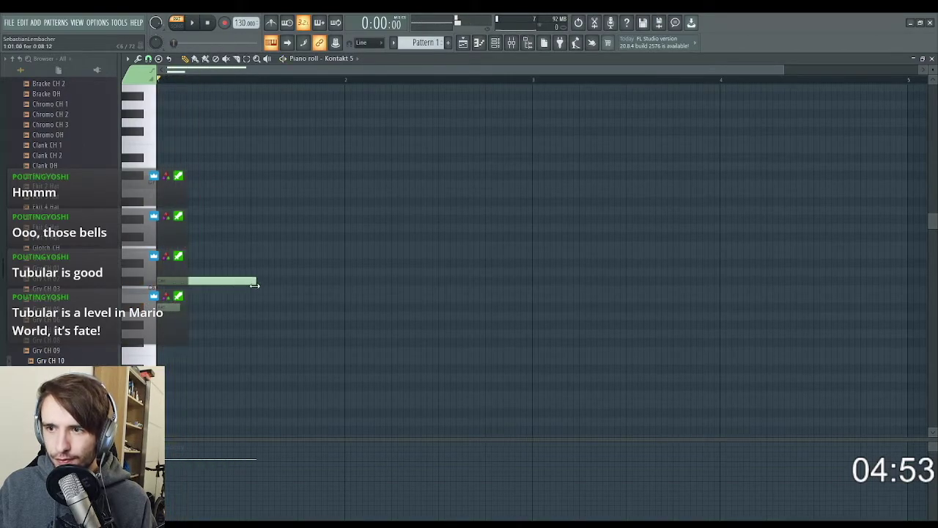
{"action": "left_click_drag", "start_coordinate": [180, 306], "coordinate": [240, 309]}
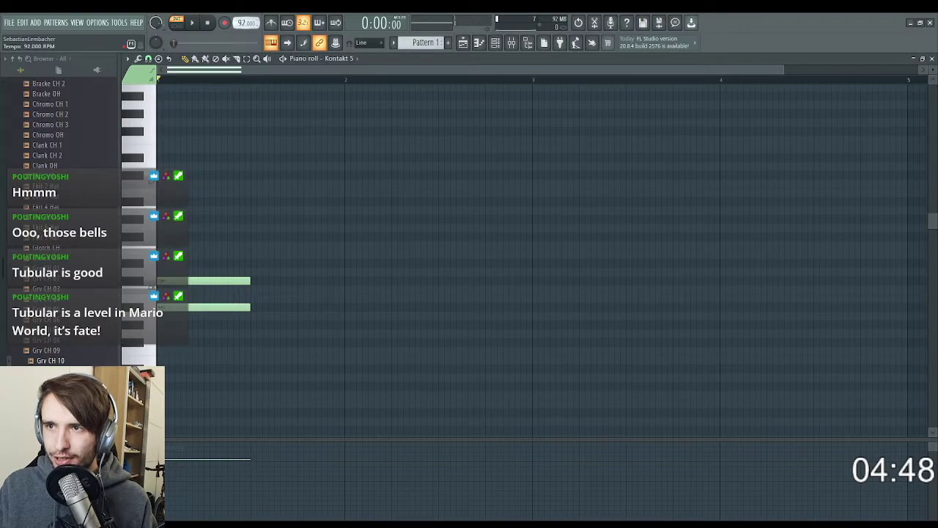
Set the tempo to 68 BPM and fill the second half of bar 1 with one-beat C6 and A5 notes
{"action": "key", "text": "space"}
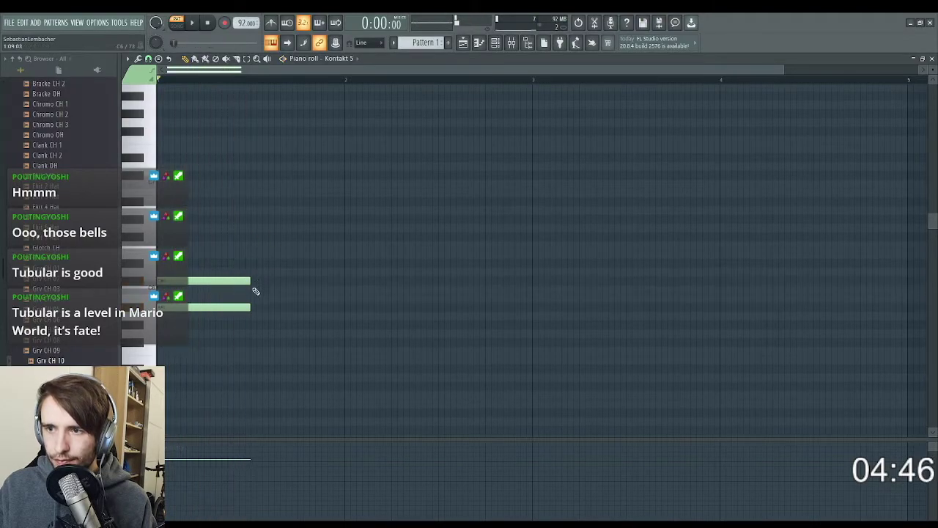
{"action": "left_click", "coordinate": [253, 289]}
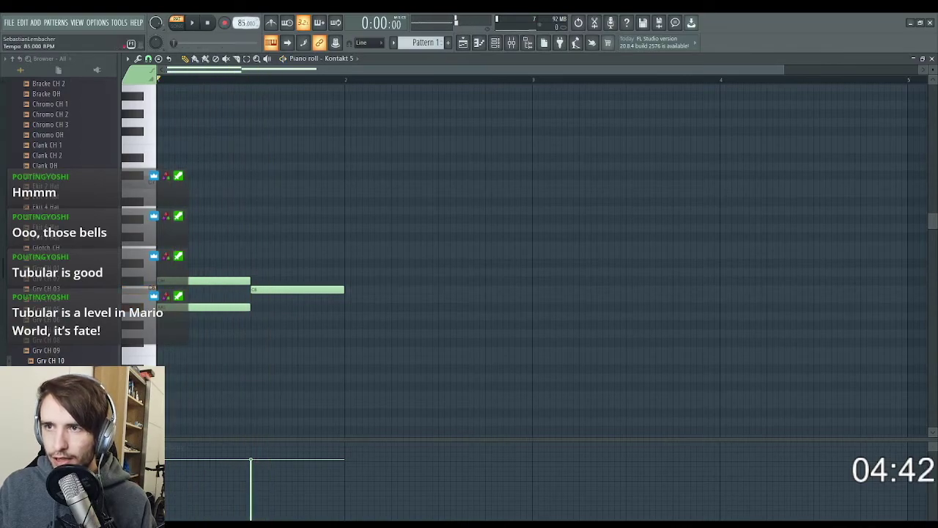
{"action": "key", "text": "space"}
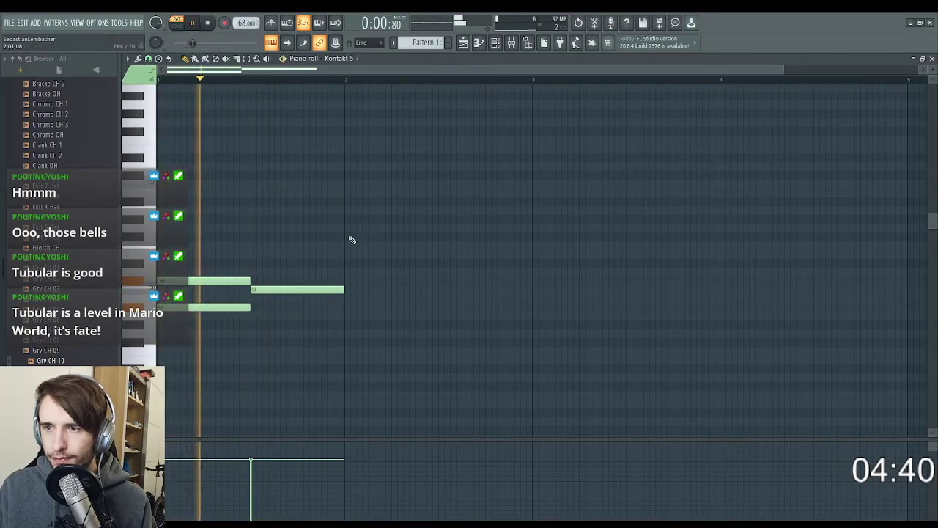
{"action": "key", "text": "space"}
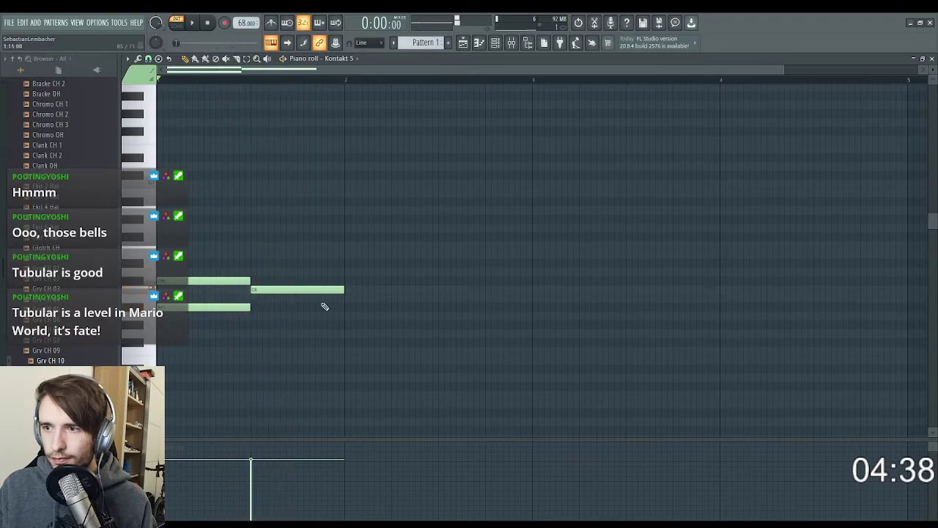
{"action": "left_click", "coordinate": [298, 316]}
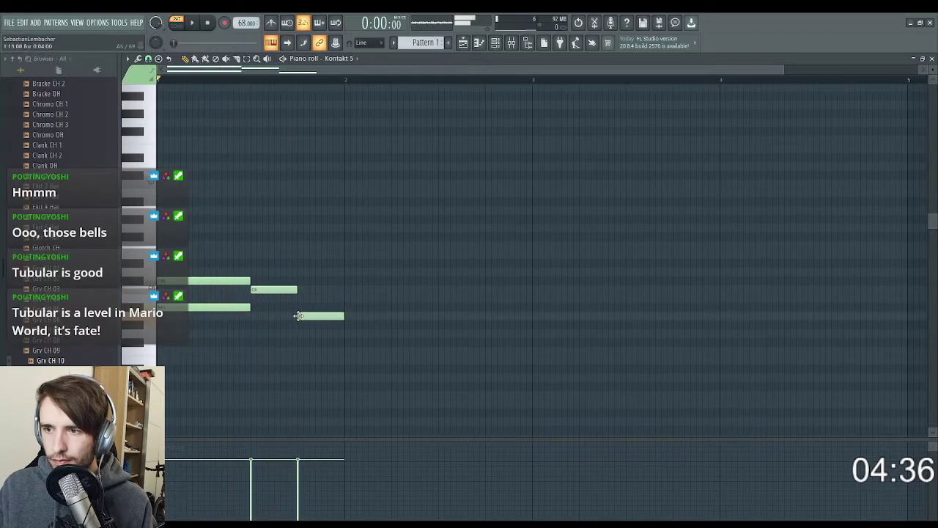
Repeat the C#6 and A#5 chord at the start of bar 2, extend it to half a bar and audition it
{"action": "left_click", "coordinate": [346, 281]}
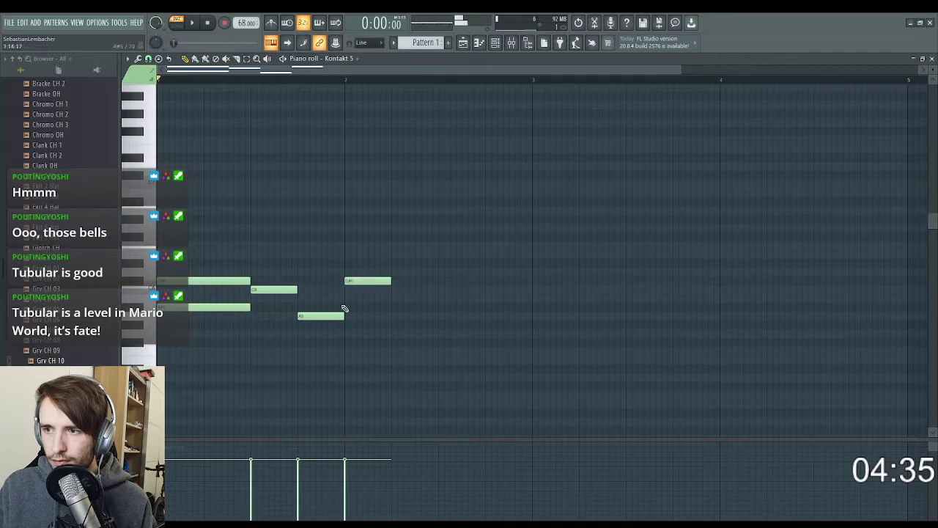
{"action": "key", "text": "space"}
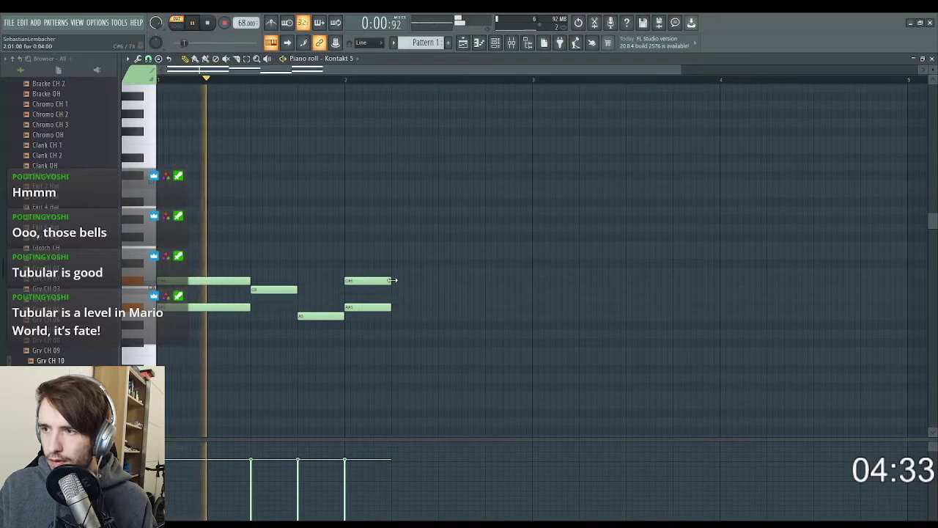
{"action": "left_click_drag", "start_coordinate": [393, 281], "coordinate": [439, 307]}
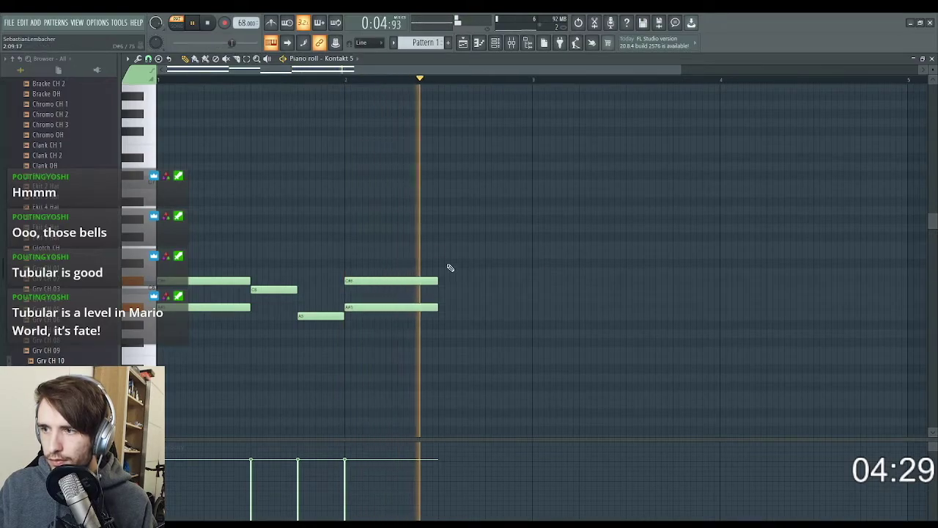
{"action": "key", "text": "space"}
Finish bar 2 with a one-beat C6 note followed by half-beat A5 and E6 notes
{"action": "left_click", "coordinate": [439, 289]}
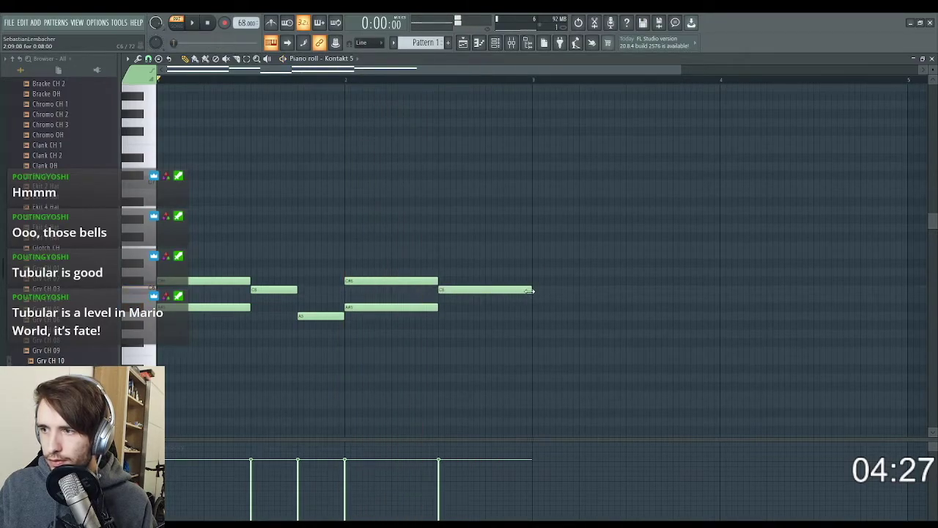
{"action": "left_click", "coordinate": [486, 306]}
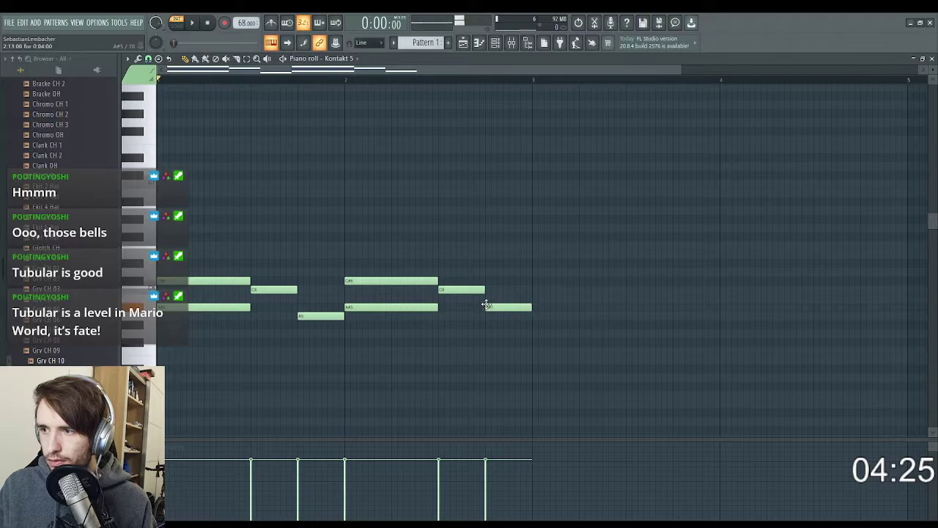
{"action": "left_click_drag", "start_coordinate": [486, 304], "coordinate": [496, 320]}
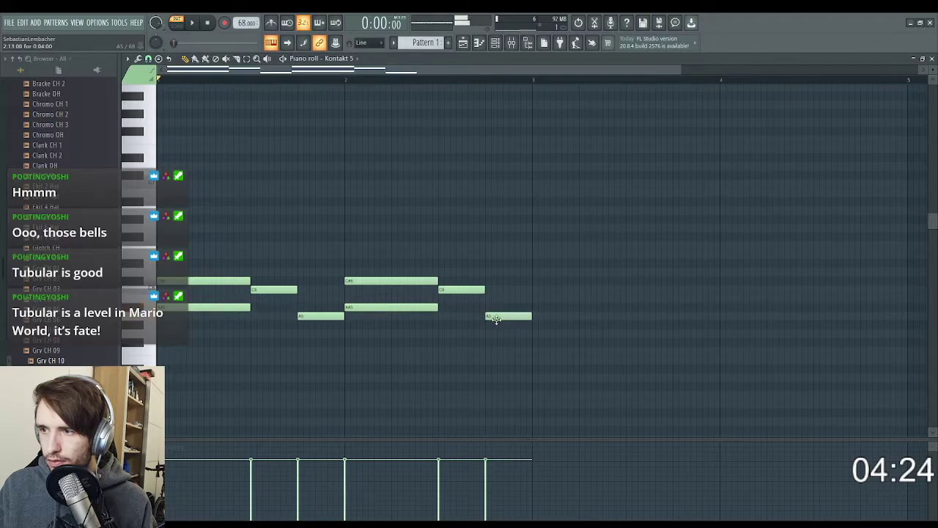
{"action": "left_click_drag", "start_coordinate": [508, 257], "coordinate": [506, 244]}
{"action": "right_click", "coordinate": [517, 245]}
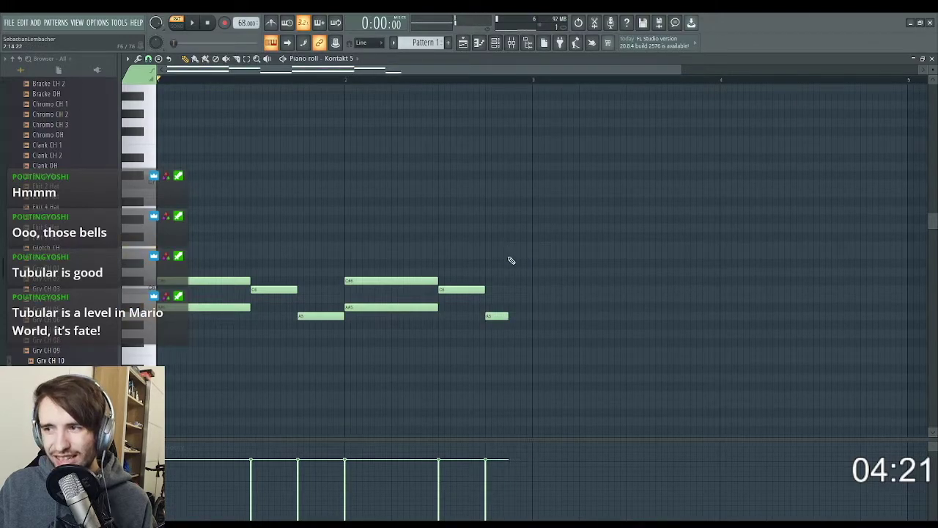
{"action": "left_click", "coordinate": [512, 256]}
Duplicate the two-bar melody into bars 3 and 4 and play it back
{"action": "key", "text": "space"}
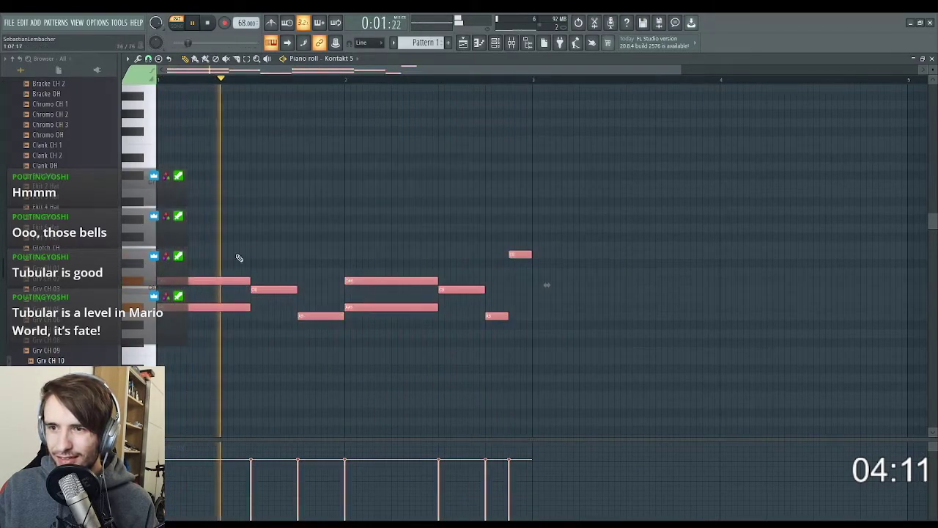
{"action": "key", "text": "ctrl+b"}
{"action": "left_click", "coordinate": [622, 201], "text": "ctrl"}
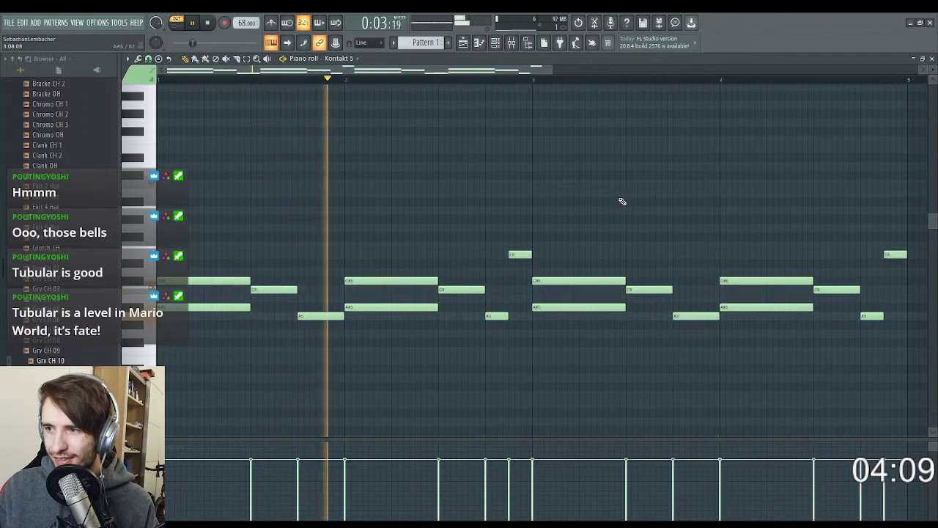
{"action": "scroll", "coordinate": [745, 237], "scroll_direction": "down", "scroll_amount": 2}
{"action": "scroll", "coordinate": [799, 285], "scroll_direction": "up", "scroll_amount": 2}
{"action": "scroll", "coordinate": [313, 262], "scroll_direction": "down", "scroll_amount": 3}
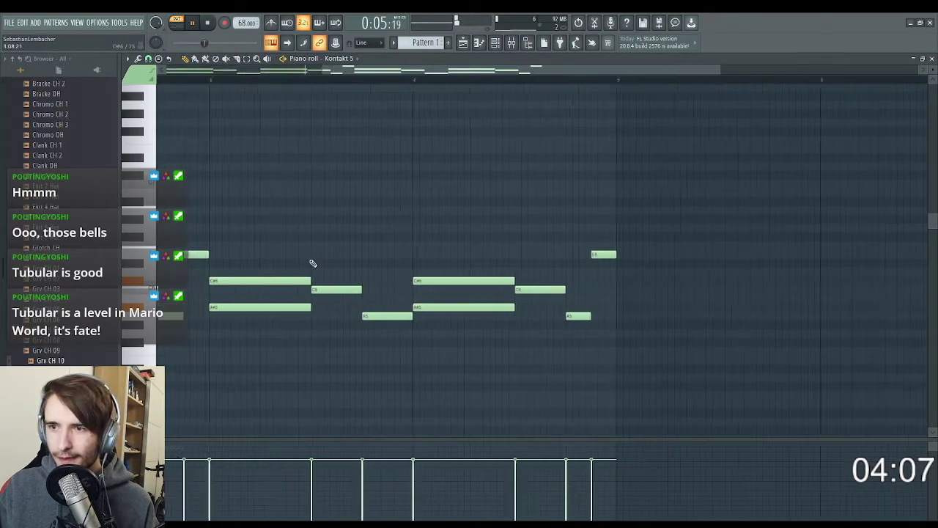
{"action": "scroll", "coordinate": [379, 253], "scroll_direction": "up", "scroll_amount": 1}
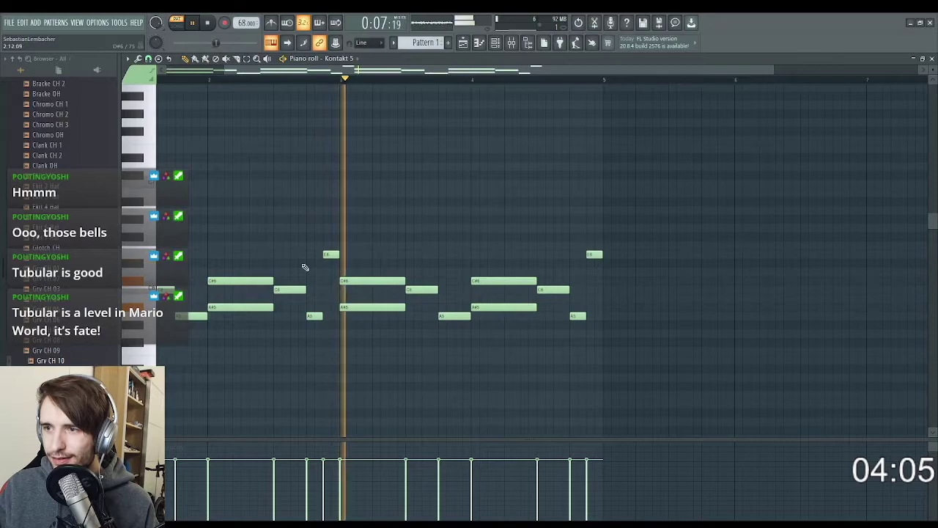
{"action": "key", "text": "space"}
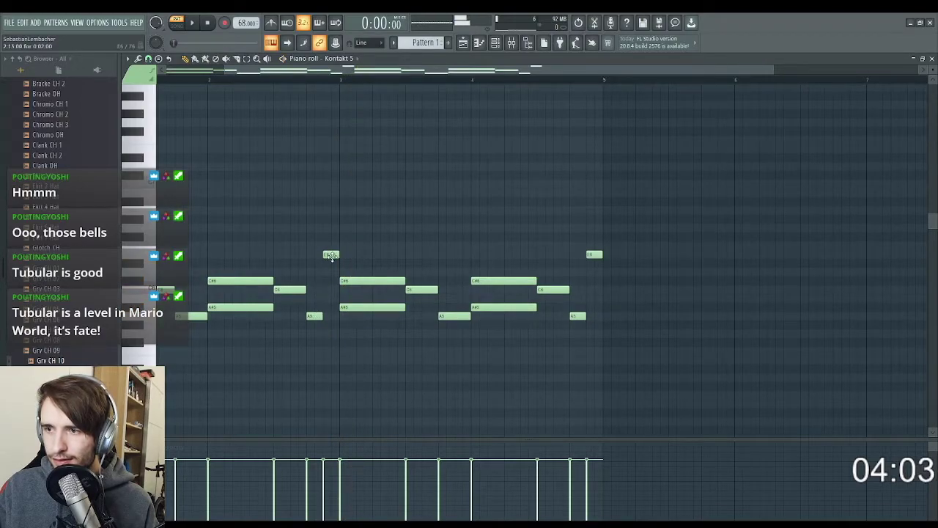
Try D6 as the last note of bar 2 and audition it from the middle of the bar
{"action": "left_click_drag", "start_coordinate": [332, 256], "coordinate": [325, 265]}
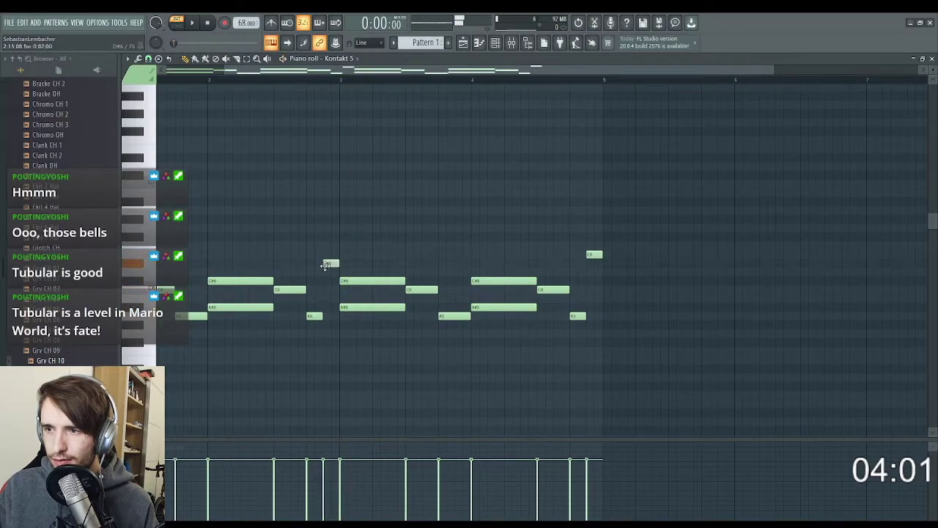
{"action": "left_click", "coordinate": [270, 78]}
{"action": "key", "text": "space"}
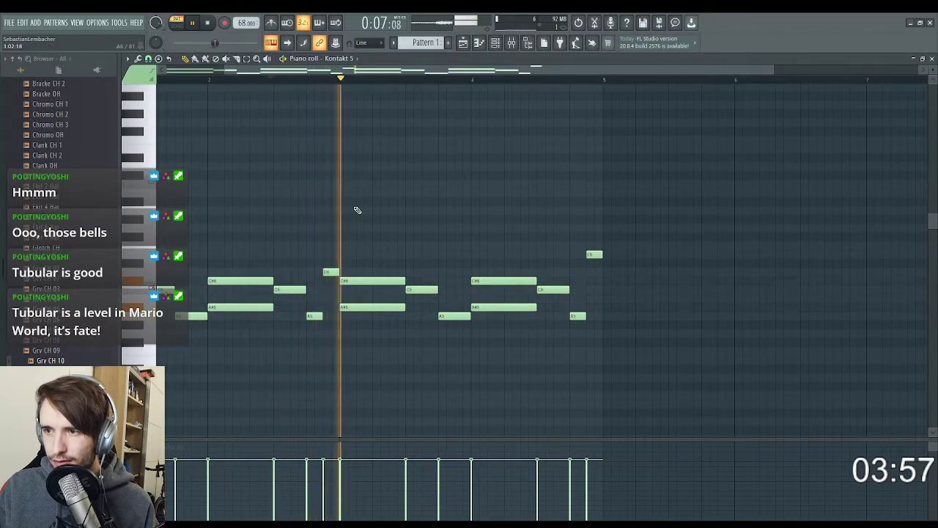
{"action": "key", "text": "space"}
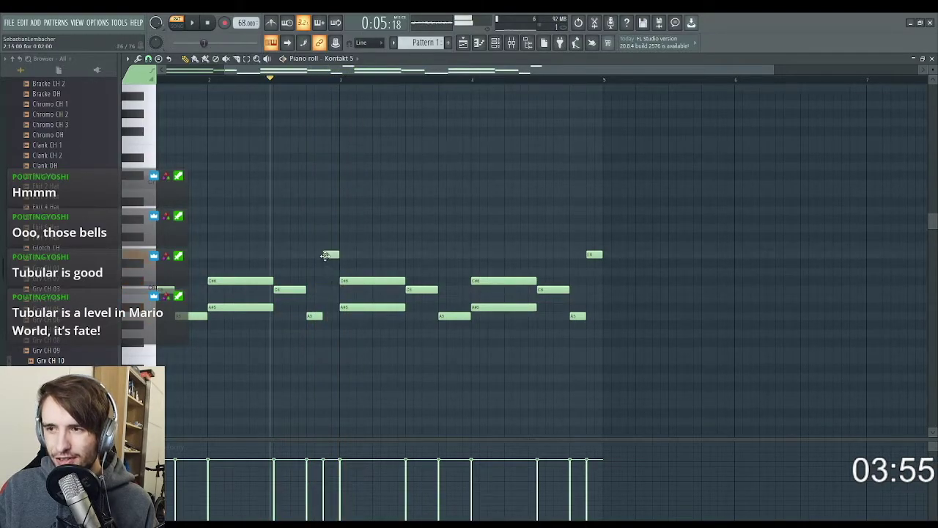
Play back the second half of bar 2, and the whole four-bar melody from the beginning
{"action": "key", "text": "space"}
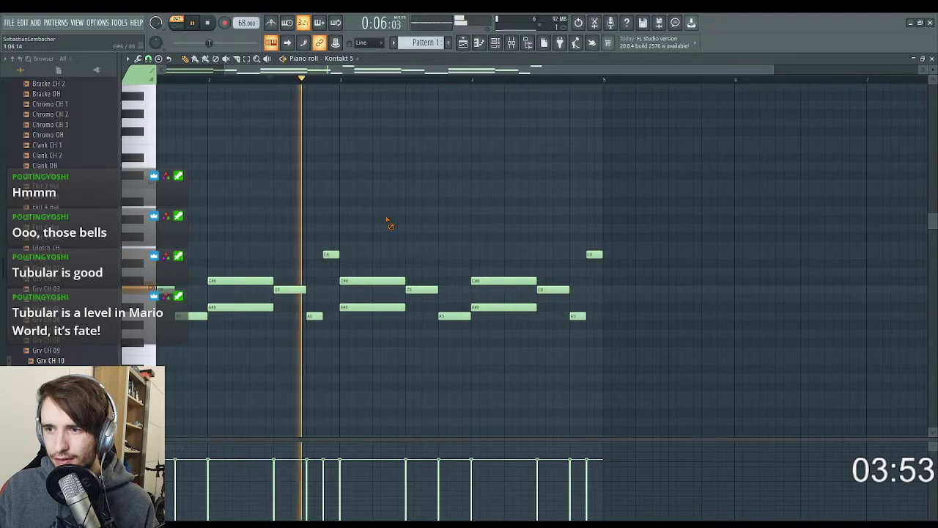
{"action": "key", "text": "space"}
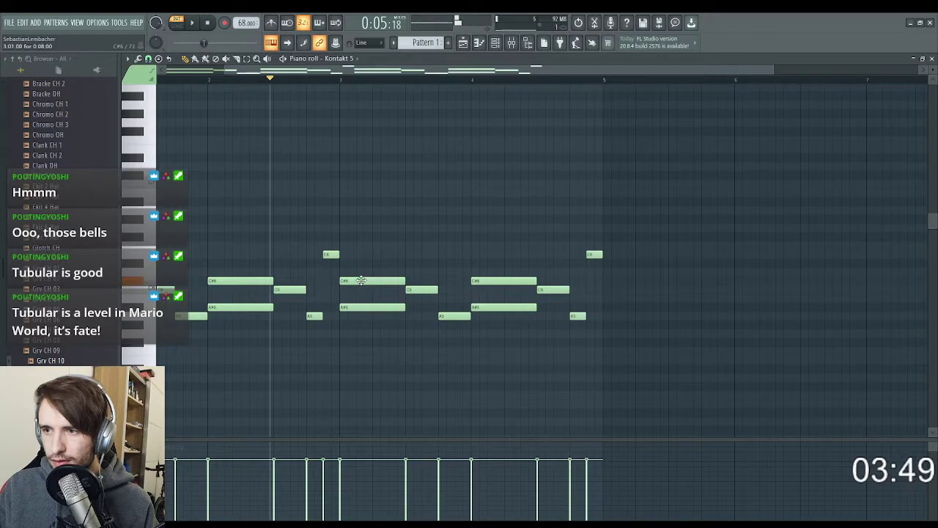
{"action": "key", "text": "space"}
{"action": "key", "text": "space"}
{"action": "left_click_drag", "start_coordinate": [290, 79], "coordinate": [157, 80]}
{"action": "key", "text": "space"}
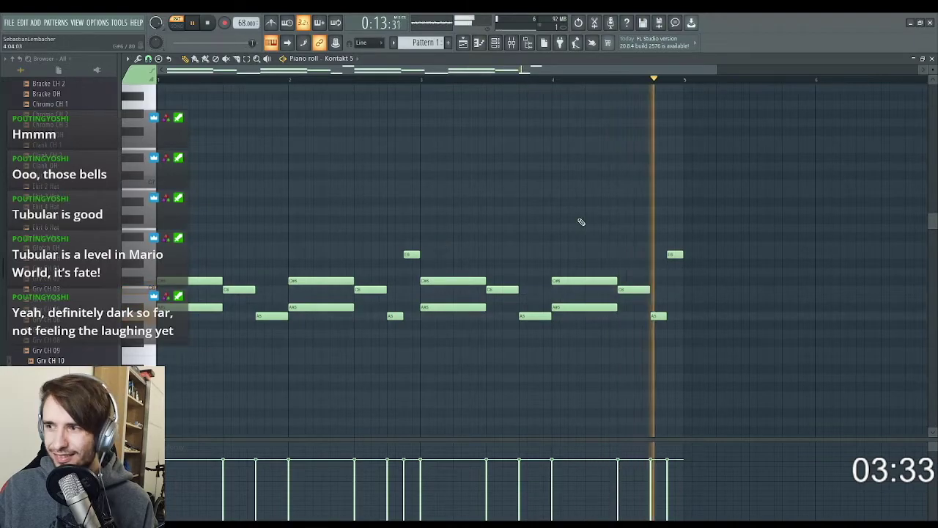
{"action": "key", "text": "space"}
Place Pattern 1 at bar 1 of Track 1 in the playlist
{"action": "key", "text": "F7"}
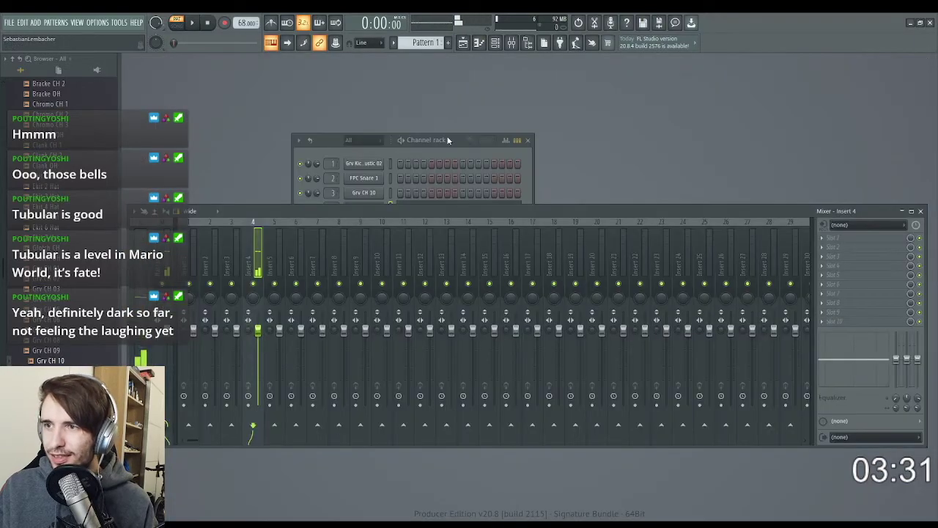
{"action": "left_click", "coordinate": [448, 140]}
{"action": "left_click", "coordinate": [462, 47]}
{"action": "left_click", "coordinate": [361, 129]}
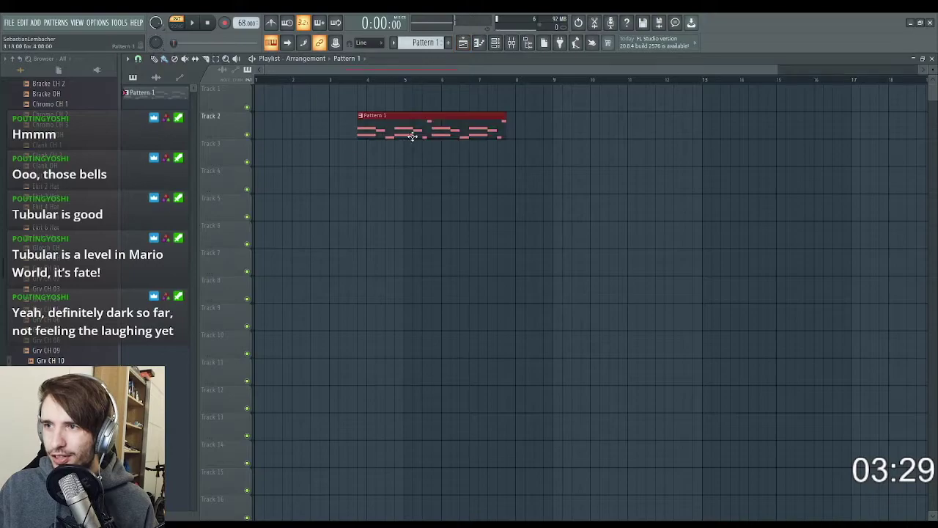
{"action": "left_click_drag", "start_coordinate": [406, 139], "coordinate": [293, 102]}
{"action": "left_click", "coordinate": [932, 58]}
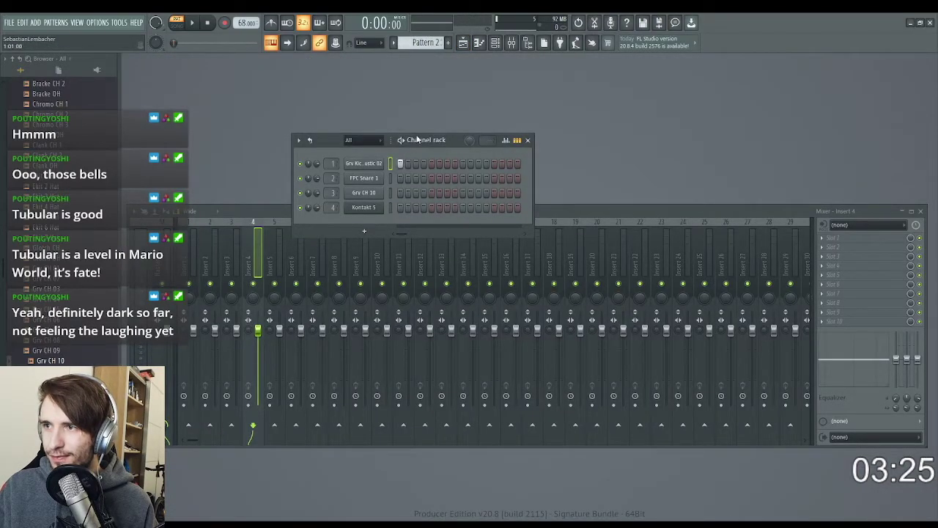
Place Pattern 2 at bar 1 of Track 2 in the playlist and switch playback to song mode
{"action": "left_click", "coordinate": [462, 42]}
{"action": "left_click", "coordinate": [273, 121]}
{"action": "key", "text": "space"}
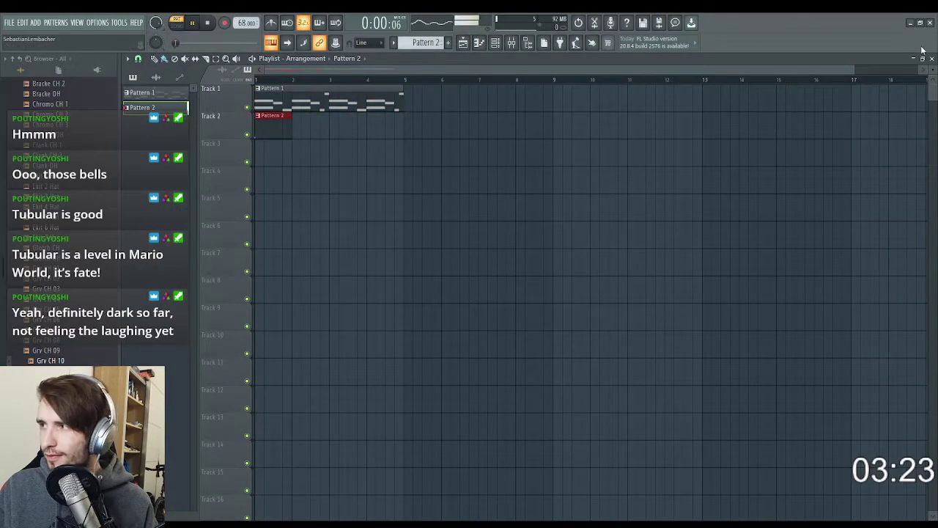
{"action": "key", "text": "space"}
{"action": "left_click", "coordinate": [932, 58]}
{"action": "left_click", "coordinate": [178, 23]}
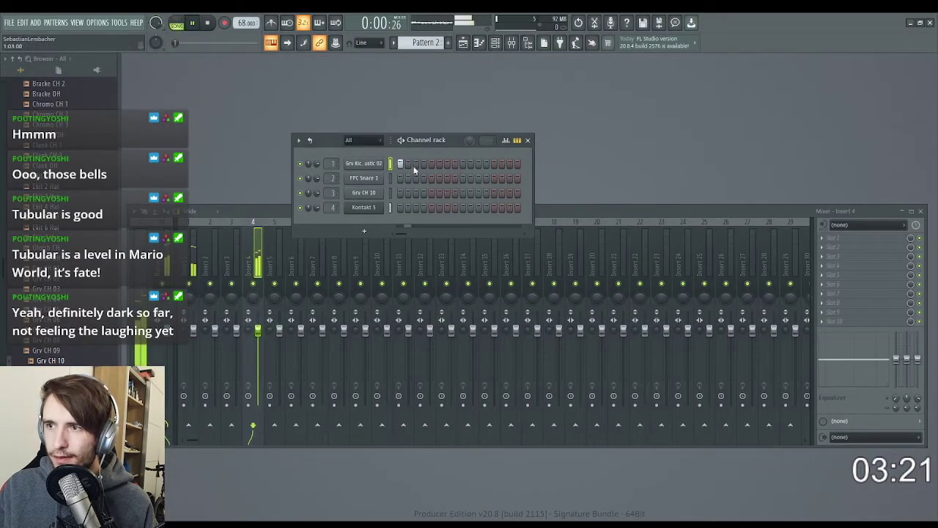
Add Pattern 2 kick hits on steps 4, 7, 10 and 15 and a snare on step 13, auditioning with the melody
{"action": "left_click", "coordinate": [423, 163]}
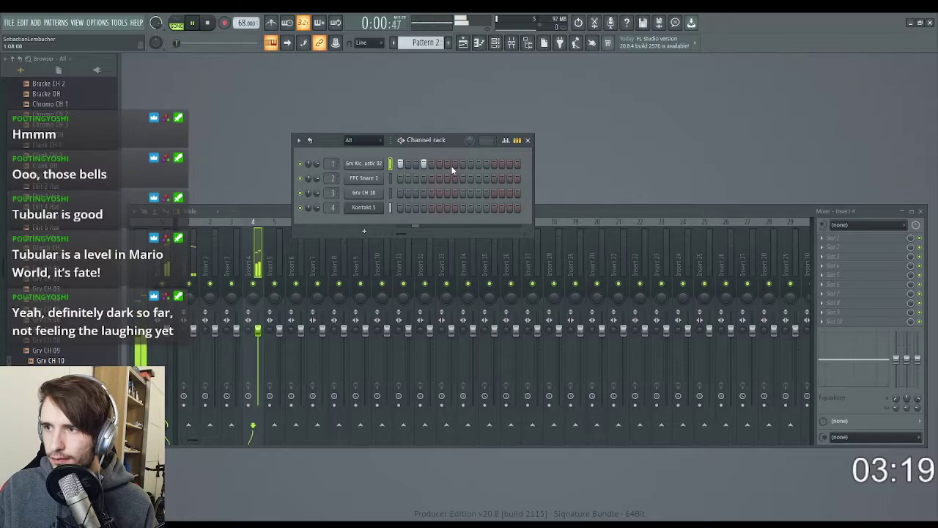
{"action": "key", "text": "space"}
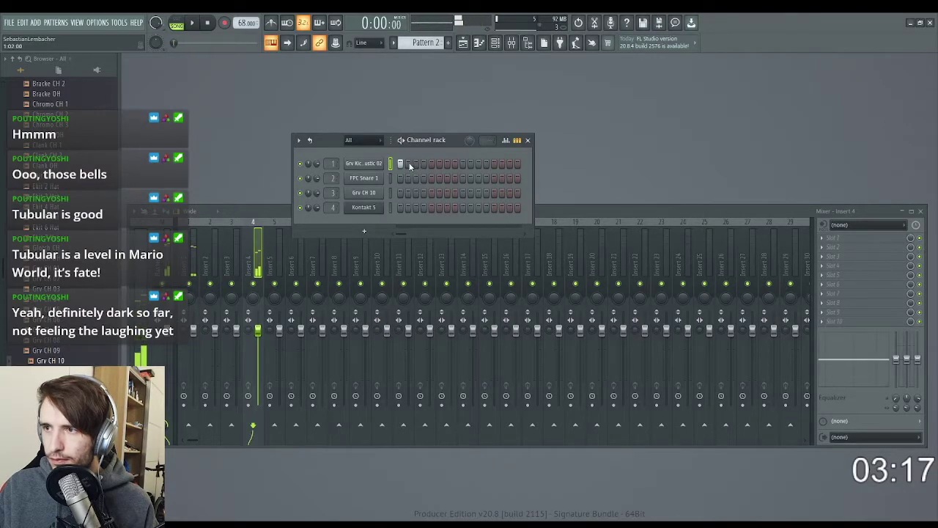
{"action": "key", "text": "space"}
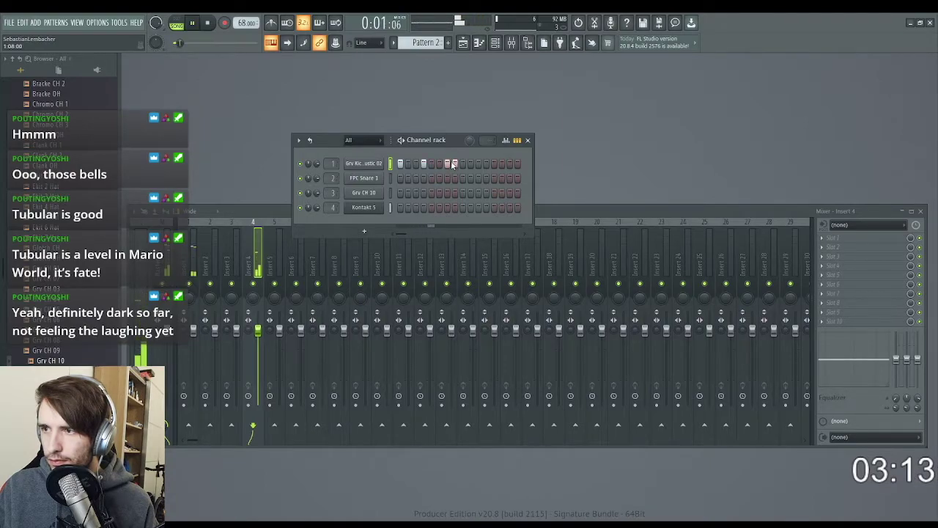
{"action": "key", "text": "space"}
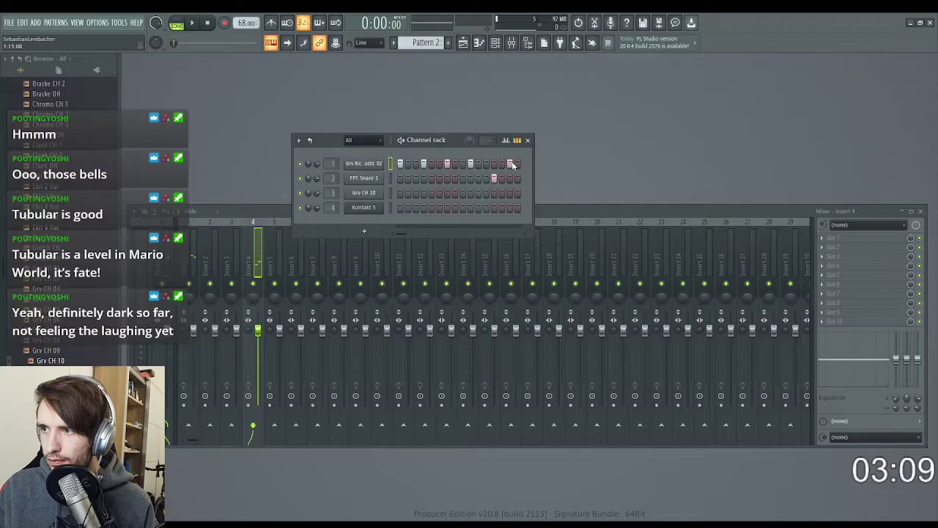
{"action": "key", "text": "space"}
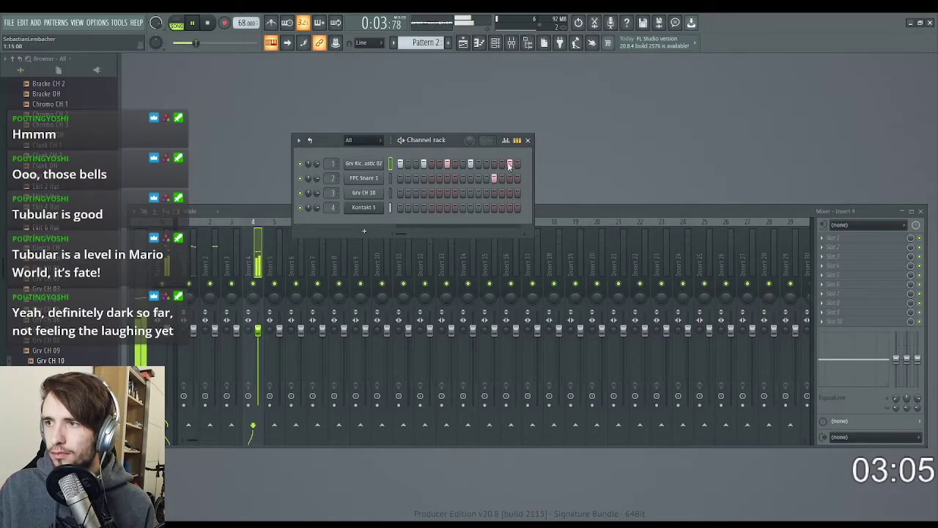
Place another Pattern 2 clip at bar 2 of Track 2 and clone it as a separate Pattern 3 for editing
{"action": "key", "text": "F5"}
{"action": "left_click", "coordinate": [317, 131]}
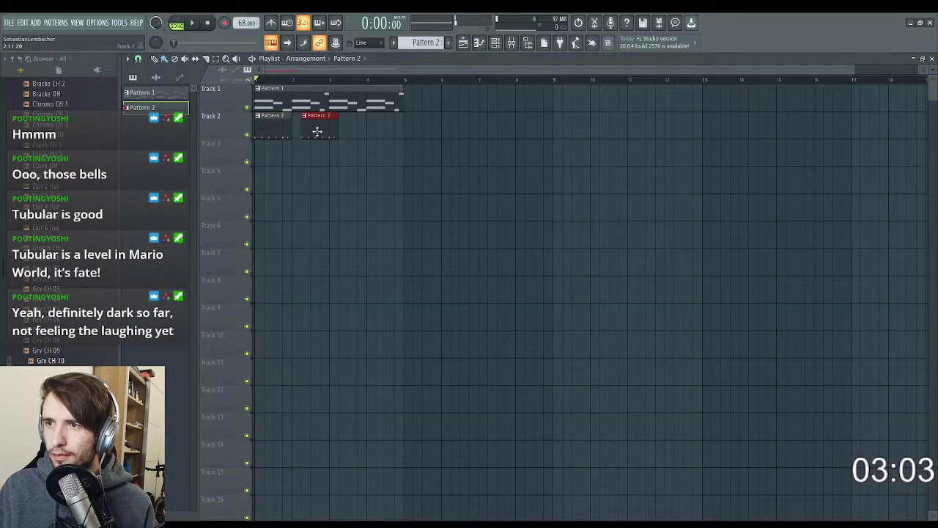
{"action": "key", "text": "space"}
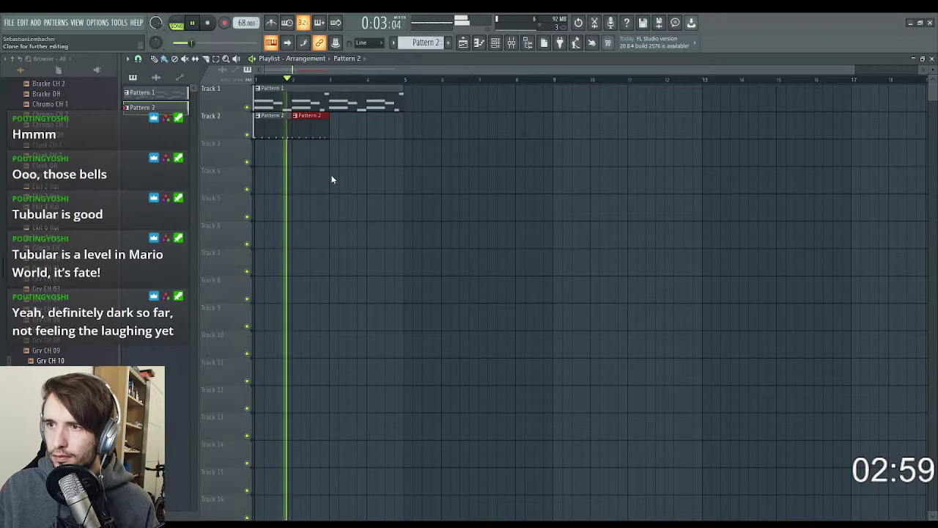
{"action": "left_click", "coordinate": [448, 42]}
{"action": "key", "text": "F5"}
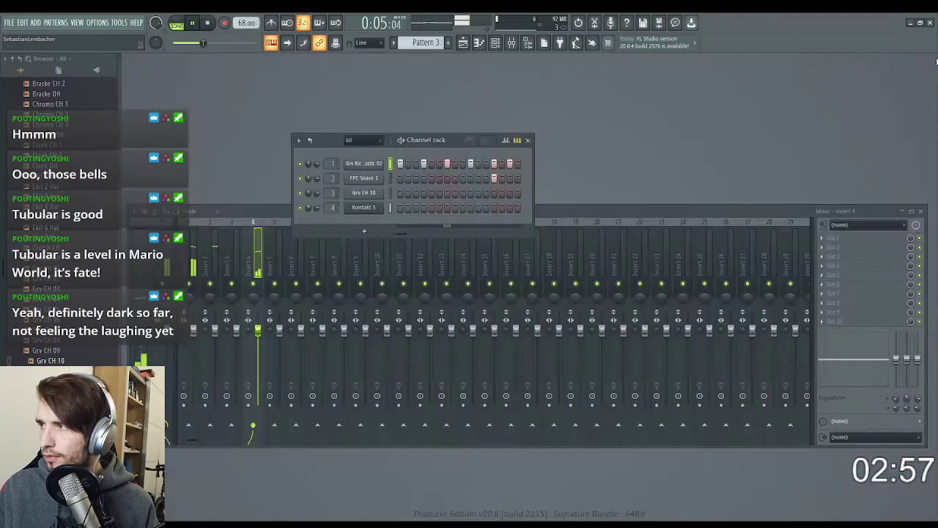
In Pattern 3, shift the kicks on steps 1 and 4 to steps 2 and 5, add one on step 8, and audition
{"action": "key", "text": "space"}
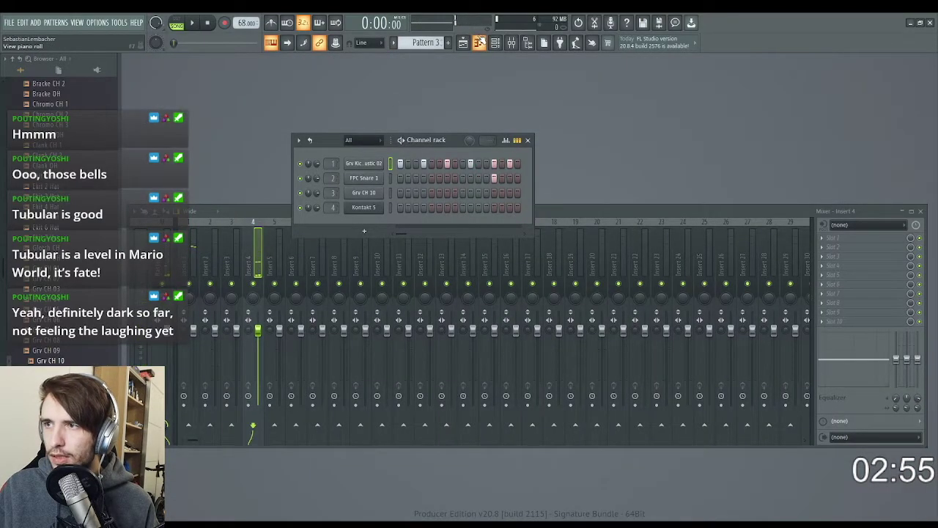
{"action": "key", "text": "space"}
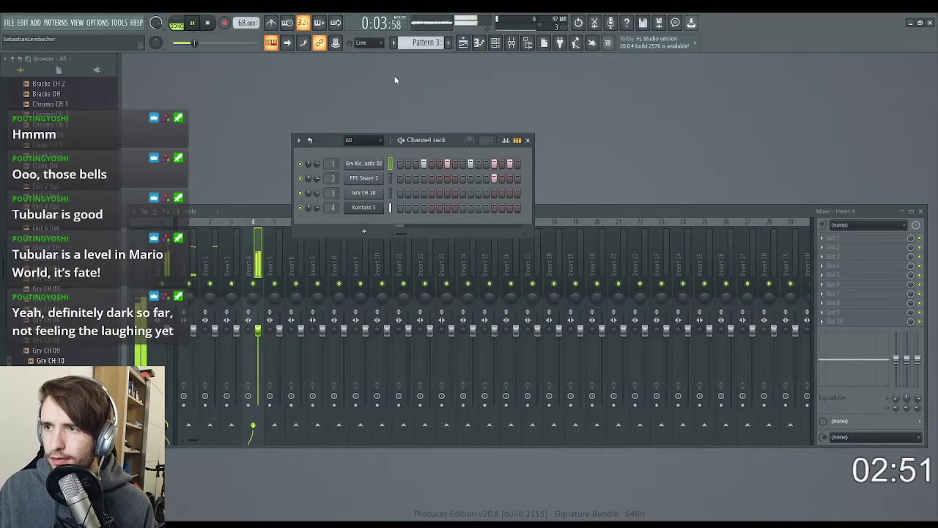
{"action": "key", "text": "space"}
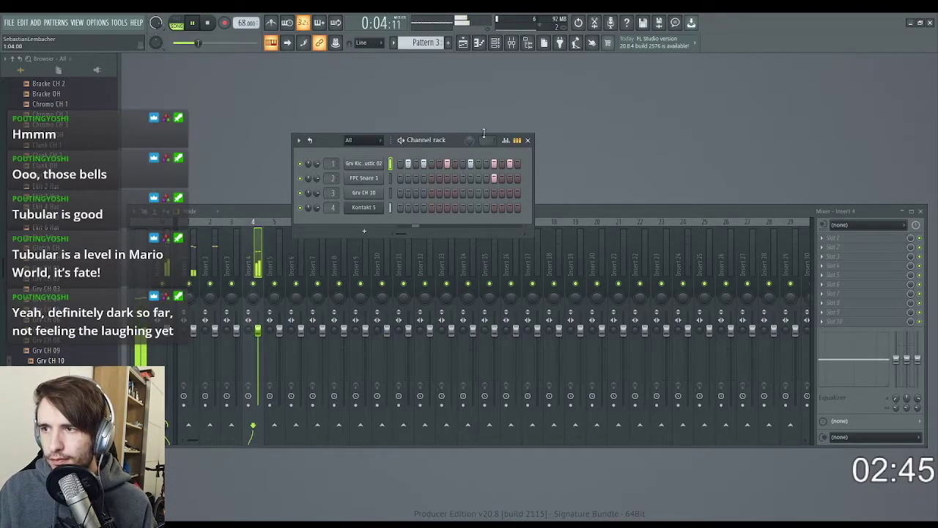
{"action": "left_click", "coordinate": [431, 164]}
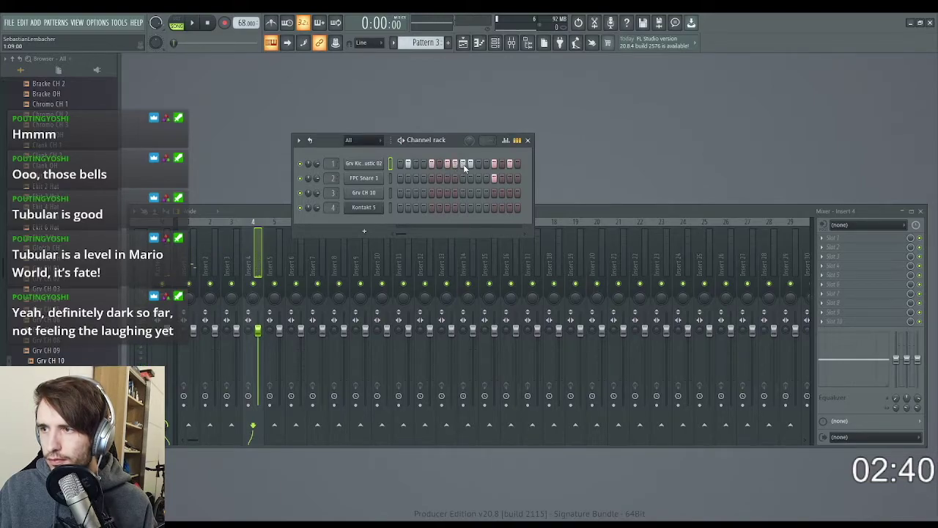
{"action": "key", "text": "space"}
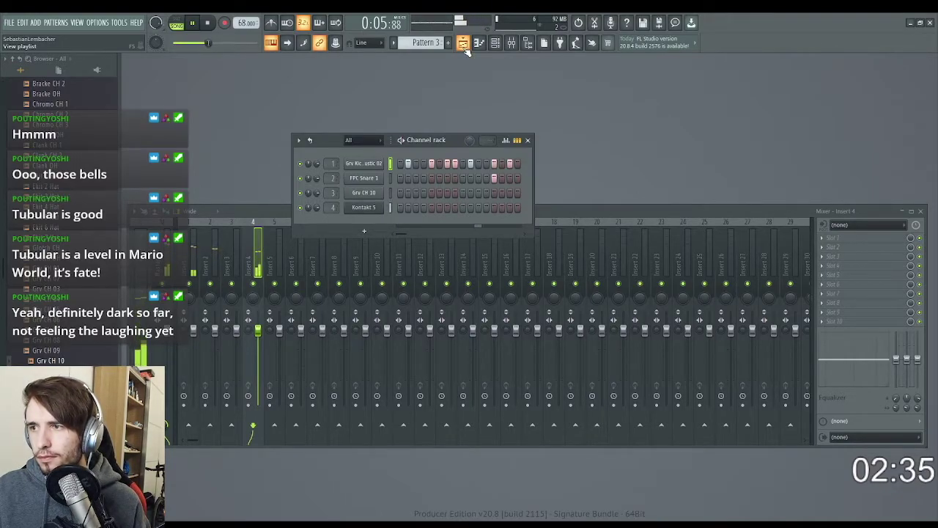
Remove the Pattern 3 kick on step 7, add one on step 16, and play the result with the melody
{"action": "key", "text": "space"}
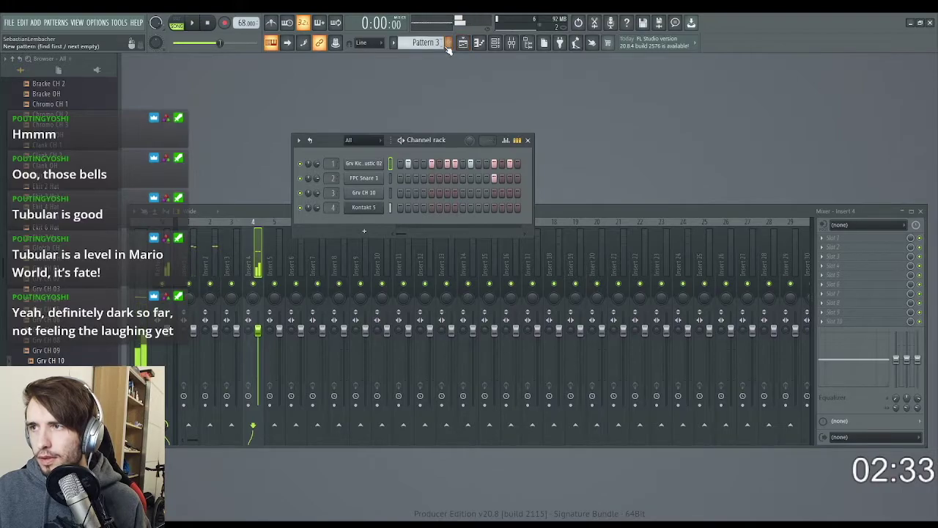
{"action": "key", "text": "space"}
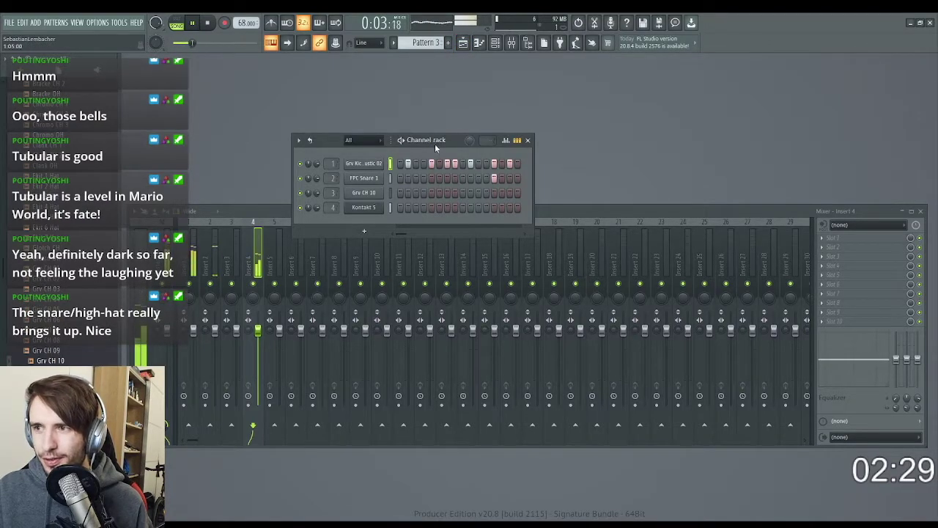
{"action": "key", "text": "space"}
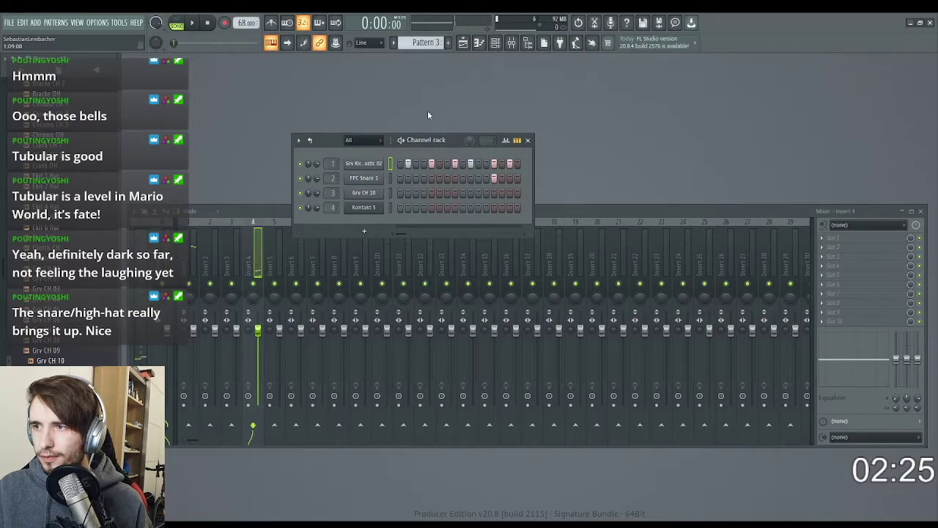
{"action": "key", "text": "space"}
{"action": "left_click", "coordinate": [464, 42]}
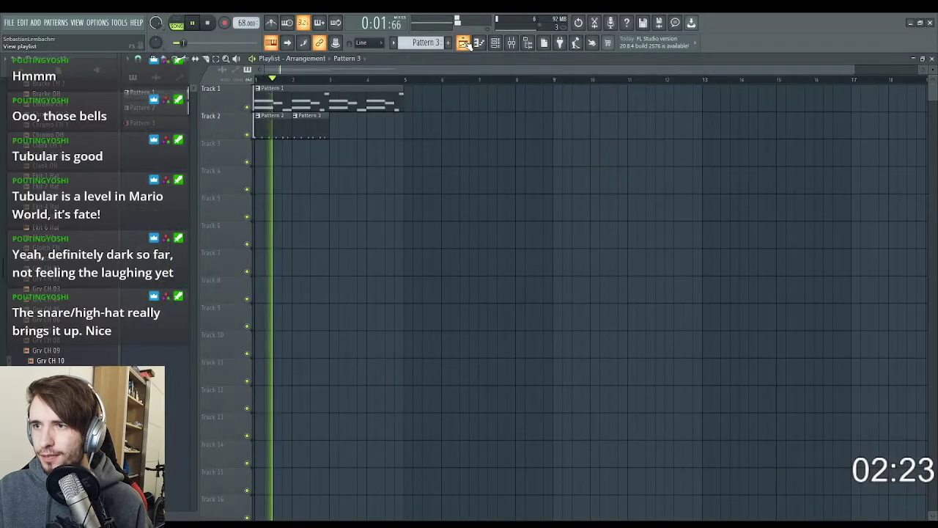
{"action": "left_click", "coordinate": [464, 43]}
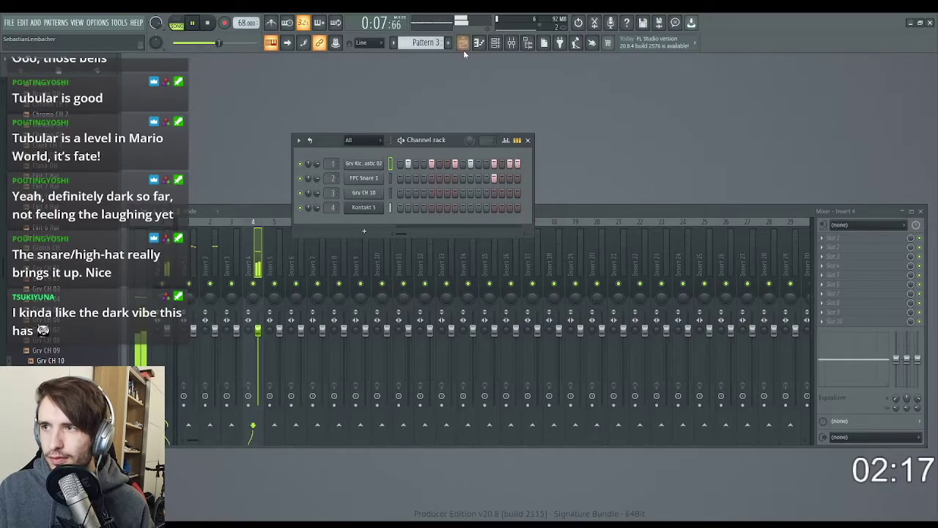
{"action": "key", "text": "space"}
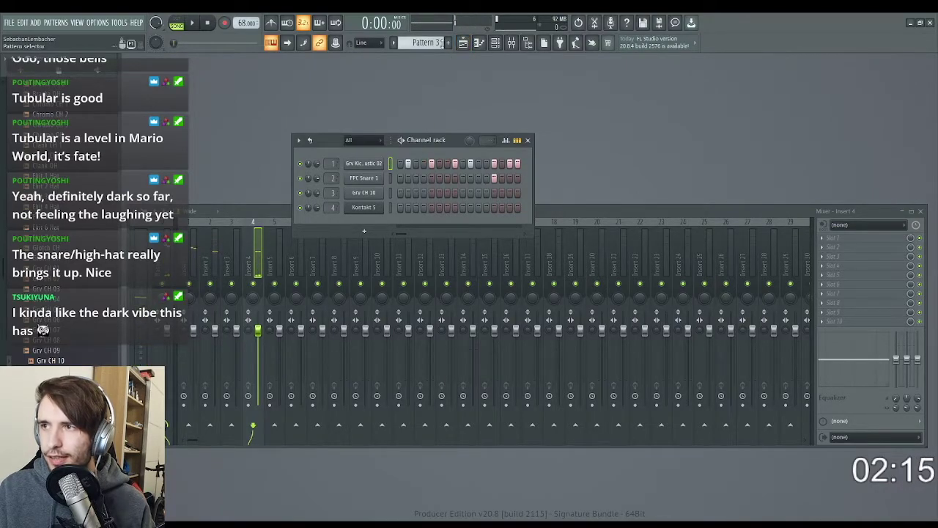
Select the empty Pattern 4 and duplicate the Pattern 2 and Pattern 3 clips into bars 3 and 4 of Track 2
{"action": "left_click", "coordinate": [464, 41]}
{"action": "scroll", "coordinate": [425, 42], "scroll_direction": "down", "scroll_amount": 1}
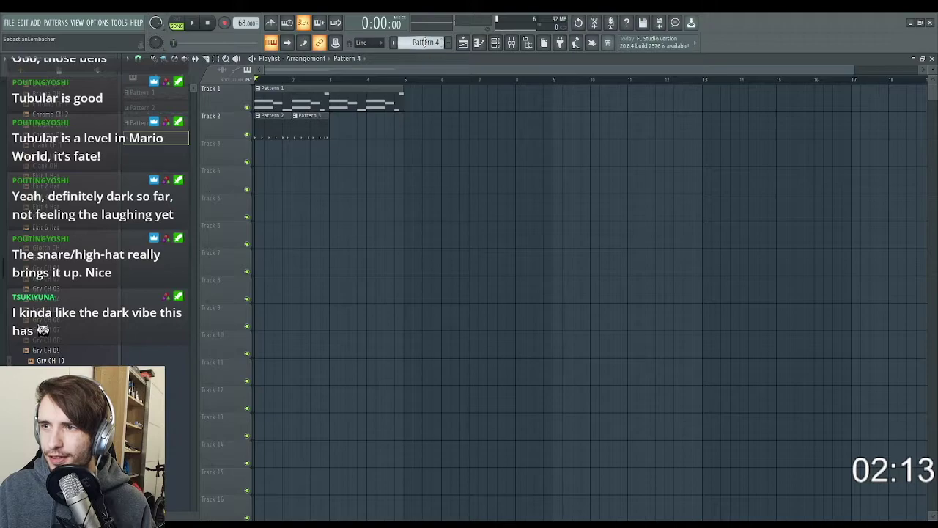
{"action": "left_click_drag", "start_coordinate": [267, 125], "coordinate": [339, 128]}
{"action": "key", "text": "ctrl+b"}
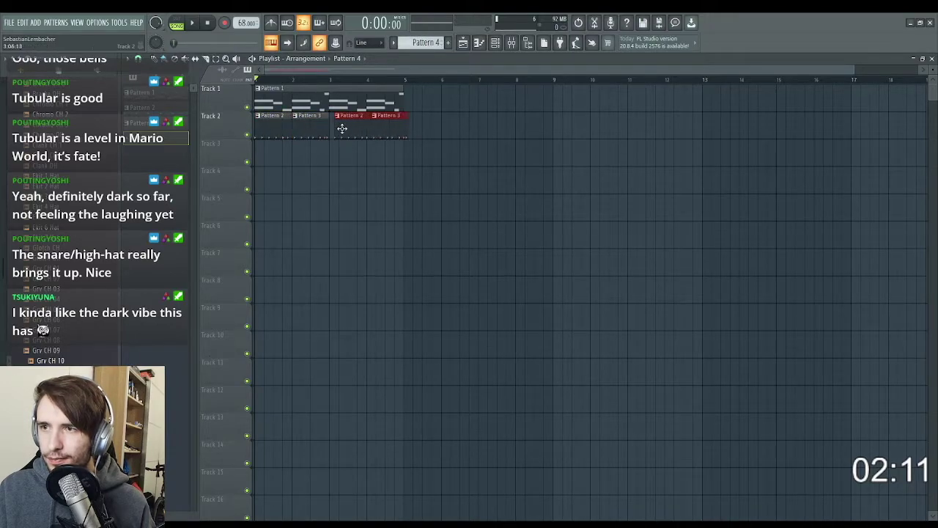
{"action": "key", "text": "space"}
{"action": "key", "text": "space"}
Fill all 16 Grv CH 10 hi-hat steps in Pattern 4, place it across bars 1 to 4 of Track 3, and play it
{"action": "key", "text": "F5"}
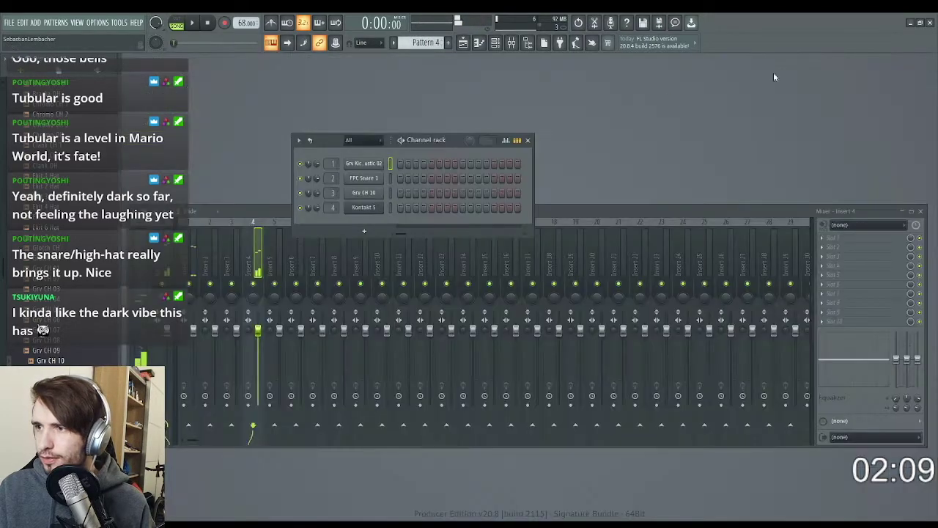
{"action": "left_click", "coordinate": [376, 182]}
{"action": "left_click", "coordinate": [435, 142]}
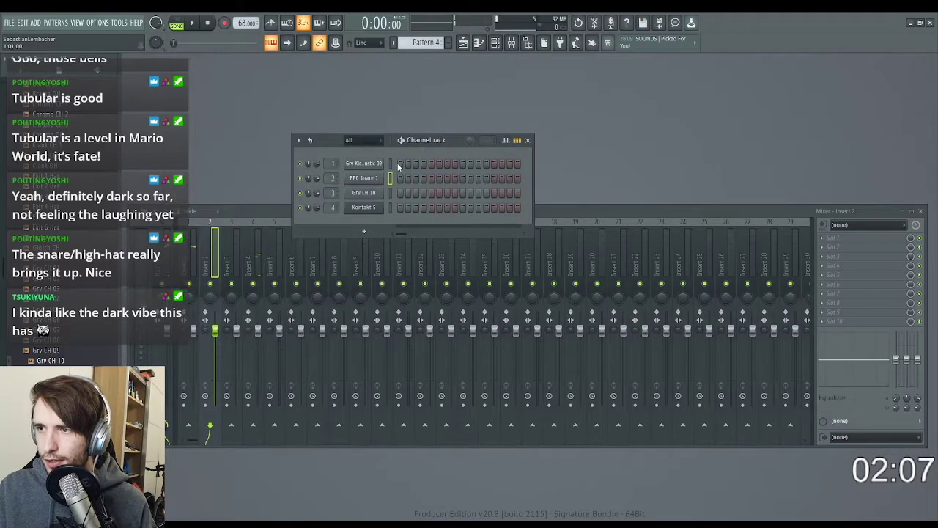
{"action": "left_click", "coordinate": [463, 43]}
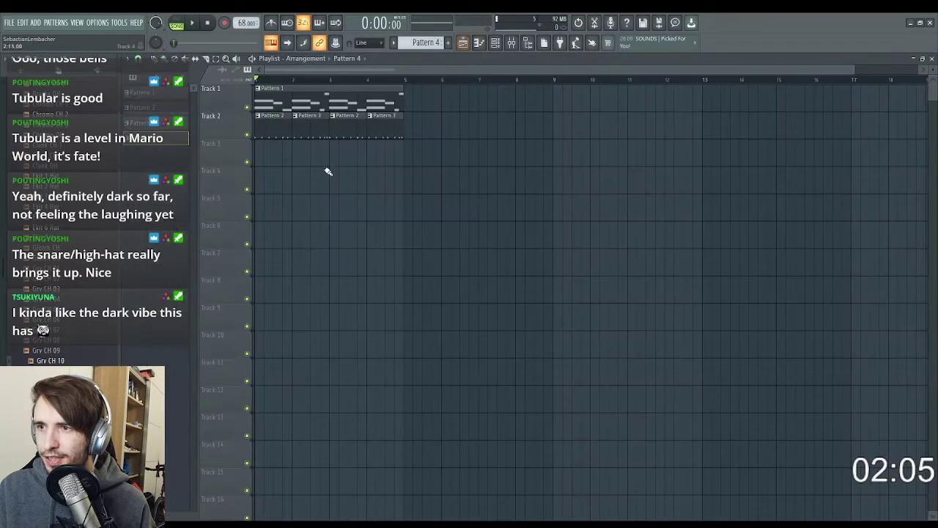
{"action": "left_click_drag", "start_coordinate": [261, 158], "coordinate": [371, 157]}
{"action": "key", "text": "space"}
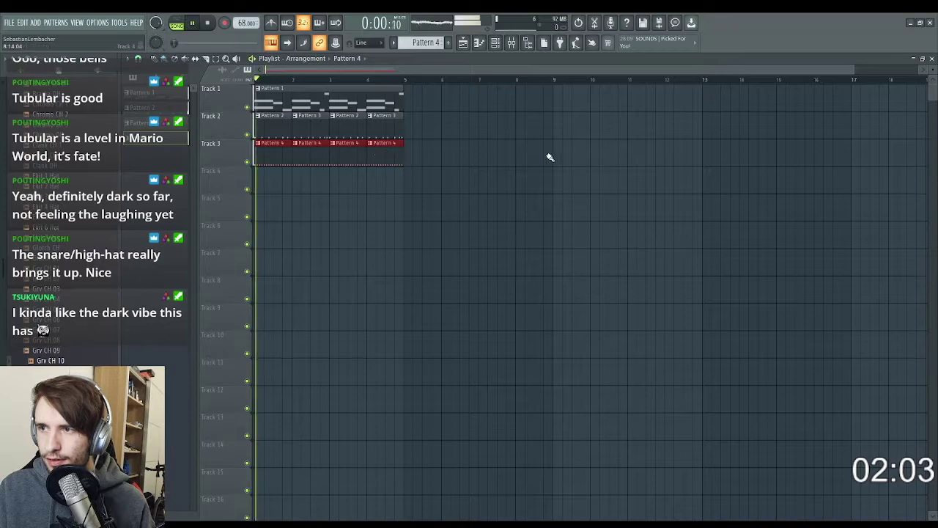
{"action": "left_click", "coordinate": [931, 58]}
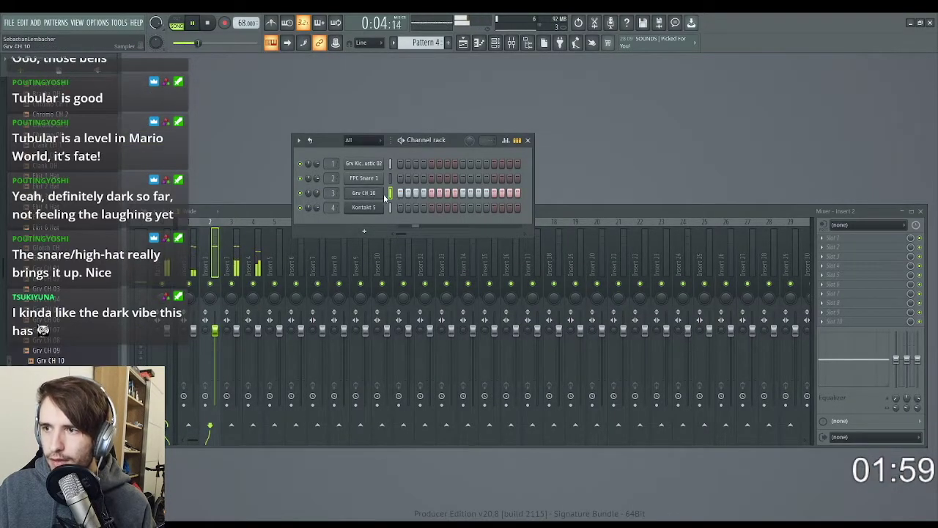
Add extra 32nd-note Grv CH 10 hits right after steps 15 and 16 in the piano roll and audition the hi-hat roll
{"action": "key", "text": "F7"}
{"action": "key", "text": "space"}
{"action": "key", "text": "space"}
{"action": "scroll", "coordinate": [163, 362], "scroll_direction": "down", "scroll_amount": 3}
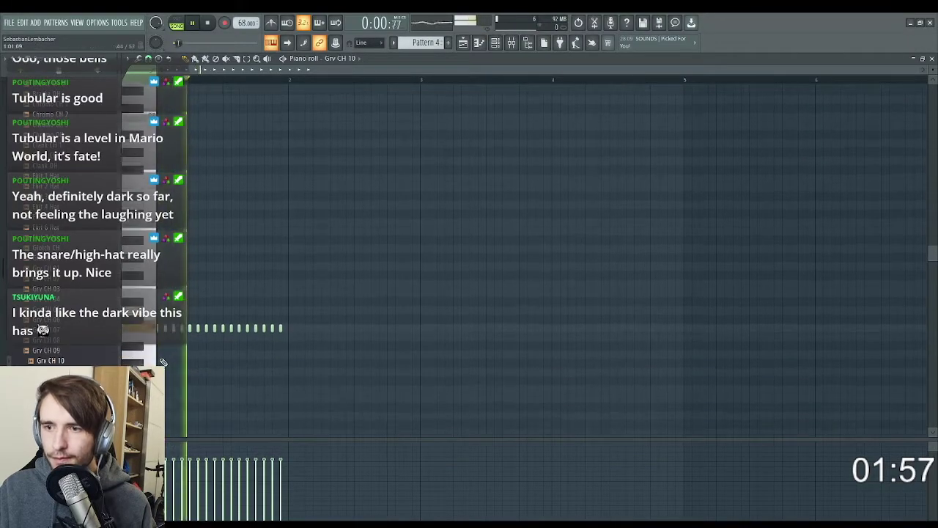
{"action": "scroll", "coordinate": [188, 331], "scroll_direction": "up", "scroll_amount": 2}
{"action": "scroll", "coordinate": [360, 293], "scroll_direction": "up", "scroll_amount": 2, "text": "ctrl"}
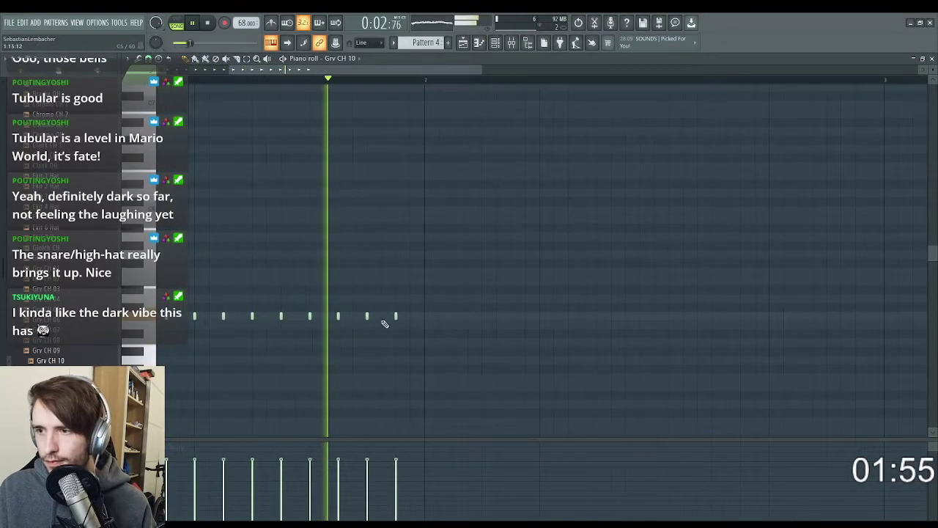
{"action": "key", "text": "space"}
{"action": "left_click", "coordinate": [379, 316]}
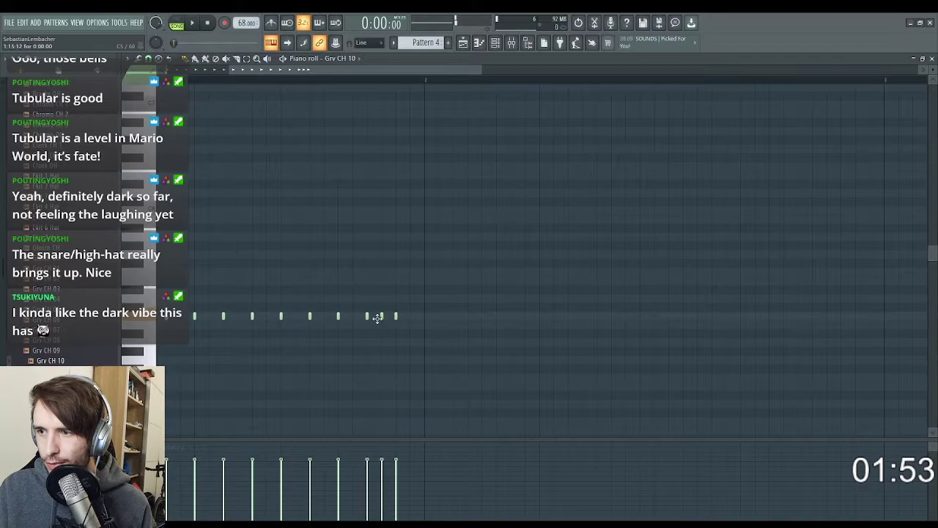
{"action": "key", "text": "space"}
{"action": "scroll", "coordinate": [414, 197], "scroll_direction": "down", "scroll_amount": 3, "text": "ctrl"}
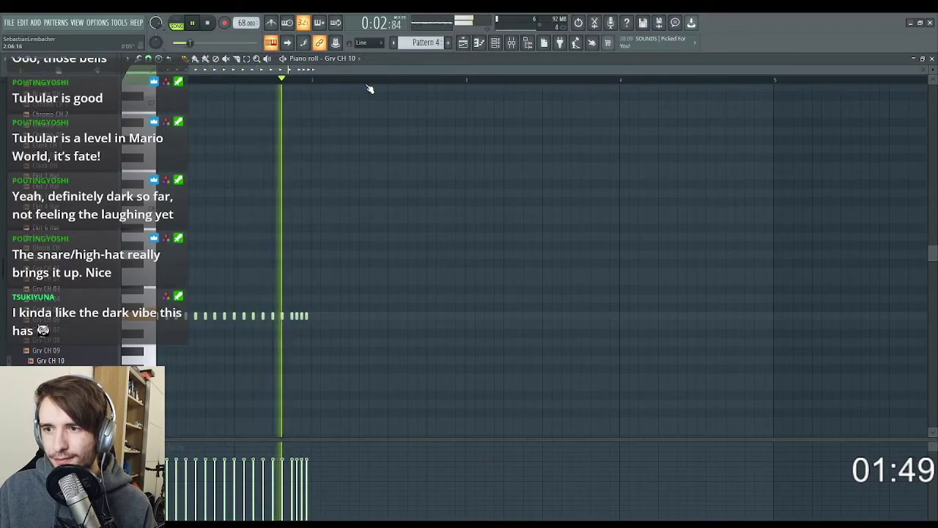
Leave the piano roll, add a second Kontakt 5 channel, and load Harp.nki from the Kontakt Factory Library's VSL Strings into it
{"action": "left_click", "coordinate": [462, 42]}
{"action": "left_click", "coordinate": [933, 58]}
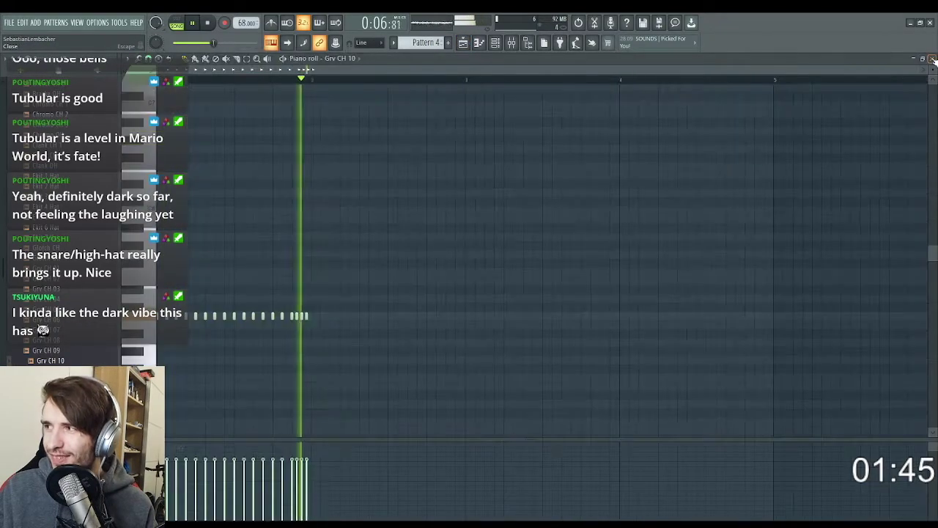
{"action": "left_click", "coordinate": [933, 58]}
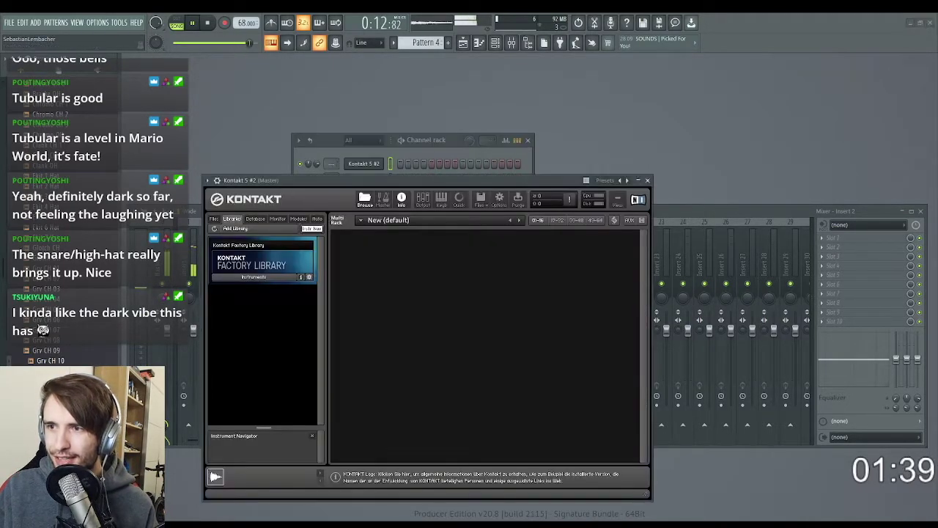
{"action": "left_click_drag", "start_coordinate": [370, 178], "coordinate": [582, 117]}
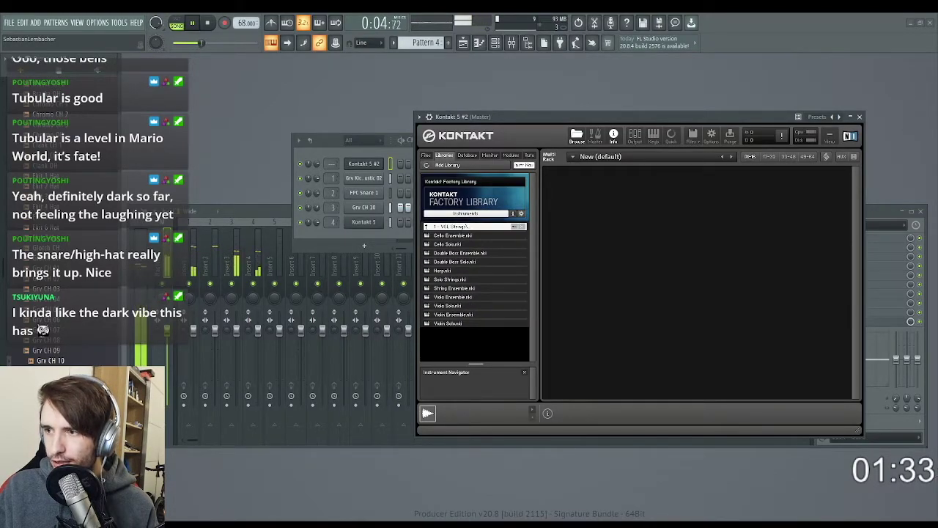
{"action": "left_click", "coordinate": [475, 271]}
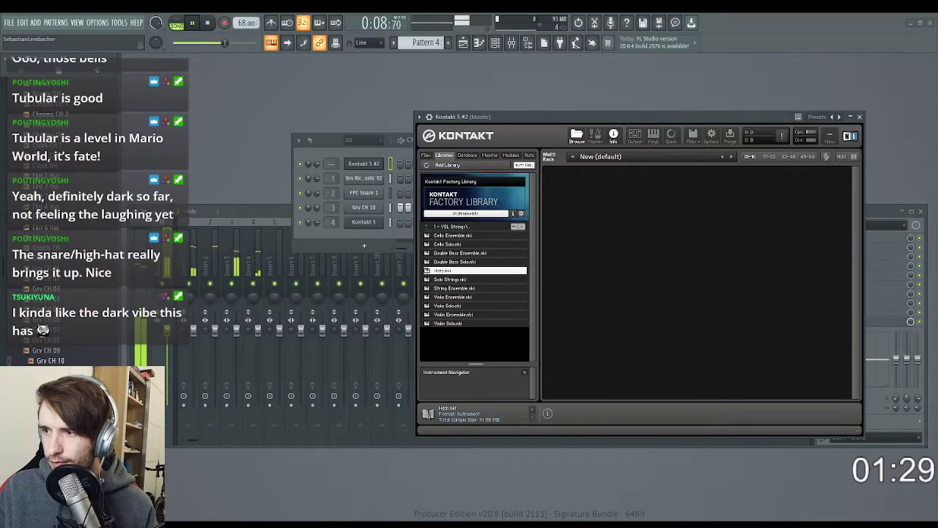
{"action": "left_click_drag", "start_coordinate": [498, 116], "coordinate": [595, 108]}
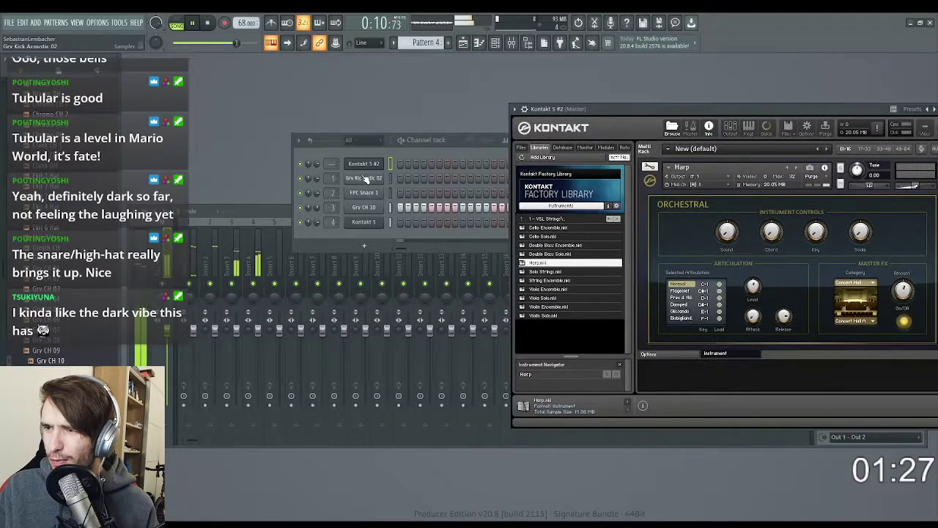
Switch to the empty Pattern 5, open the harp channel Kontakt 5 #2 in the piano roll, and stop playback
{"action": "left_click", "coordinate": [475, 44]}
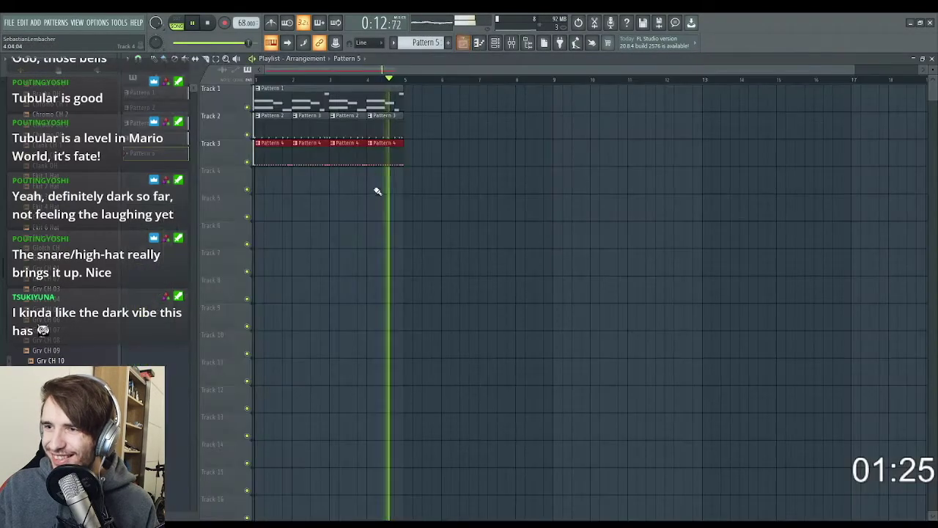
{"action": "left_click", "coordinate": [935, 60]}
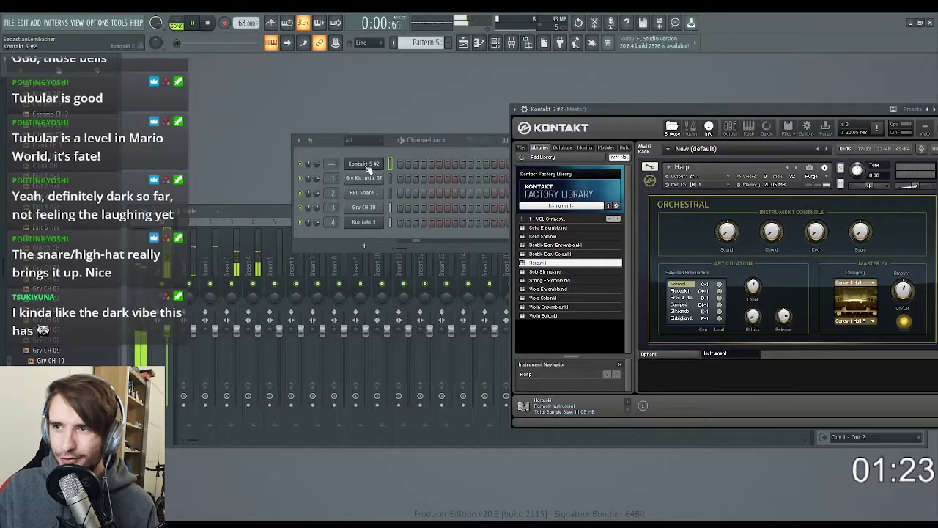
{"action": "left_click", "coordinate": [392, 164]}
{"action": "key", "text": "F7"}
{"action": "key", "text": "space"}
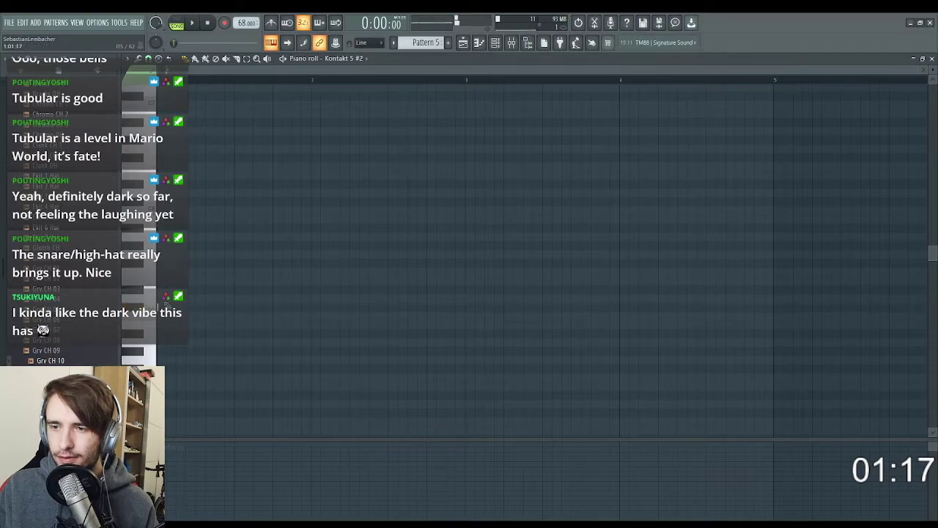
Write a one-bar harp melody of short, rising and falling notes between A5 and F6 in bar 1, auditioning it against the track
{"action": "scroll", "coordinate": [416, 44], "scroll_direction": "up", "scroll_amount": 4}
{"action": "scroll", "coordinate": [421, 46], "scroll_direction": "down", "scroll_amount": 1}
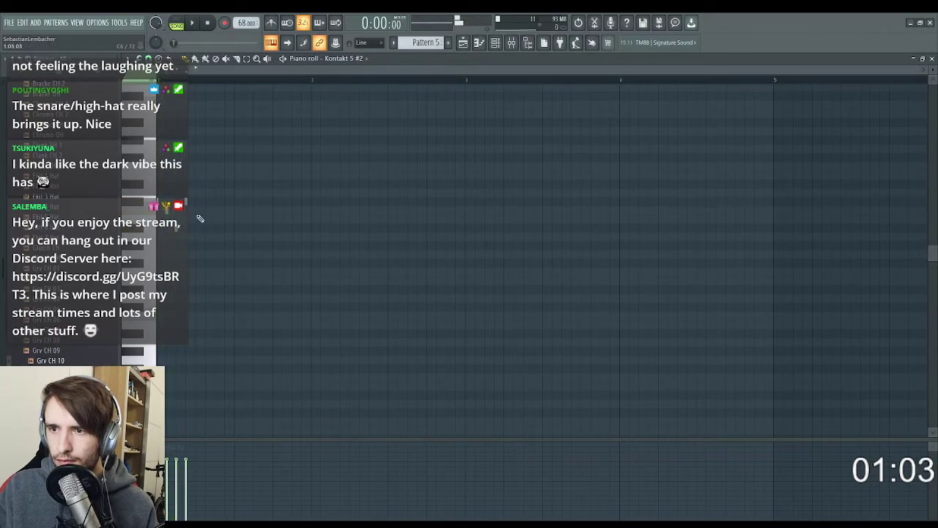
{"action": "scroll", "coordinate": [218, 214], "scroll_direction": "up", "scroll_amount": 1}
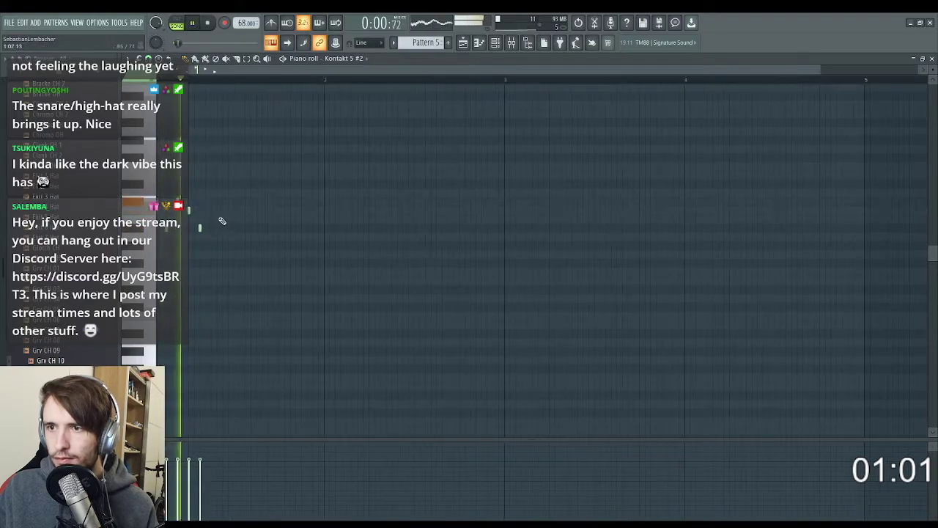
{"action": "key", "text": "space"}
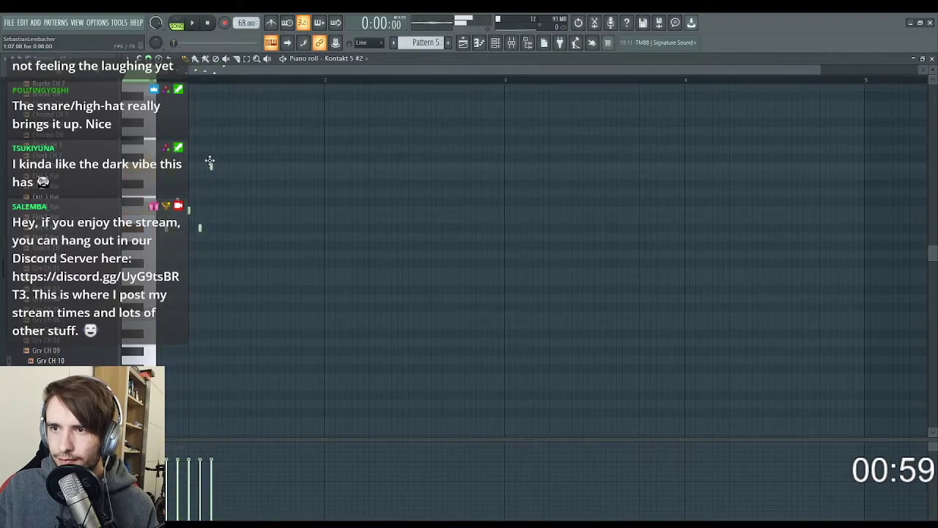
{"action": "scroll", "coordinate": [214, 162], "scroll_direction": "up", "scroll_amount": 1}
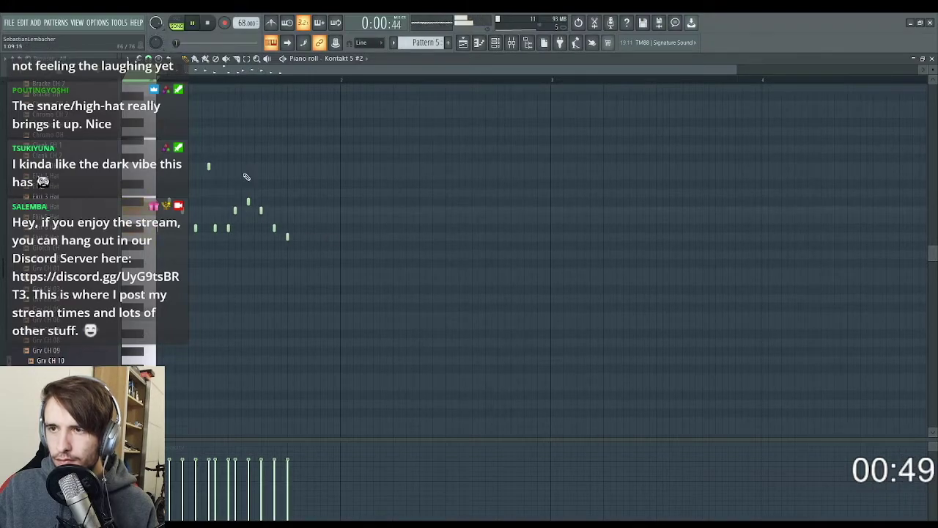
{"action": "key", "text": "space"}
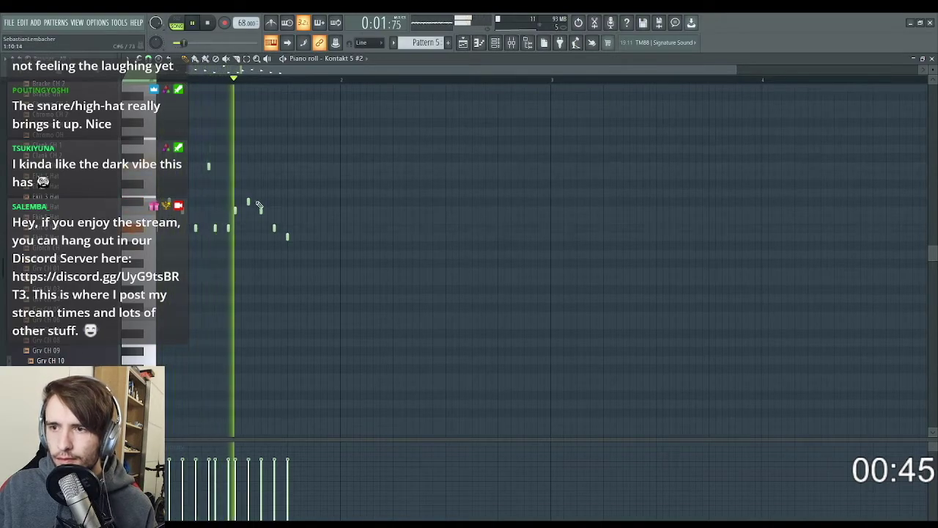
{"action": "key", "text": "space"}
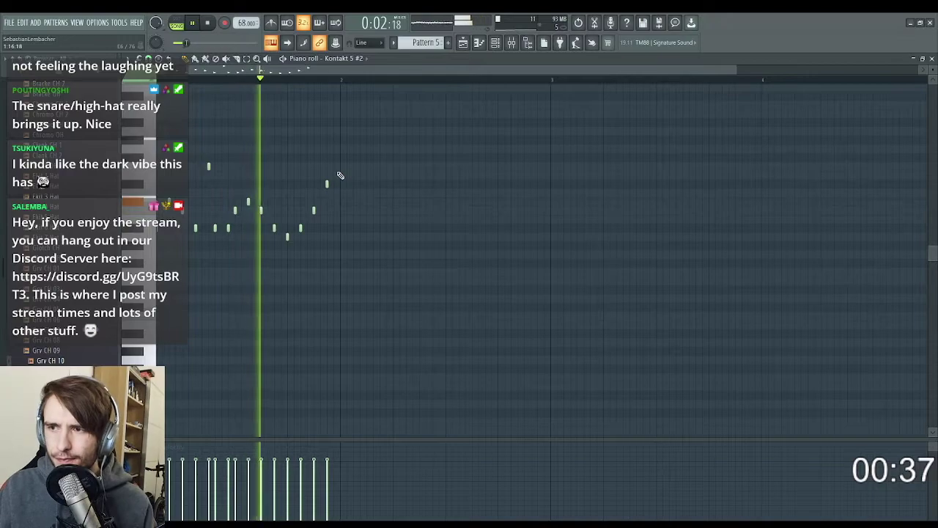
{"action": "key", "text": "space"}
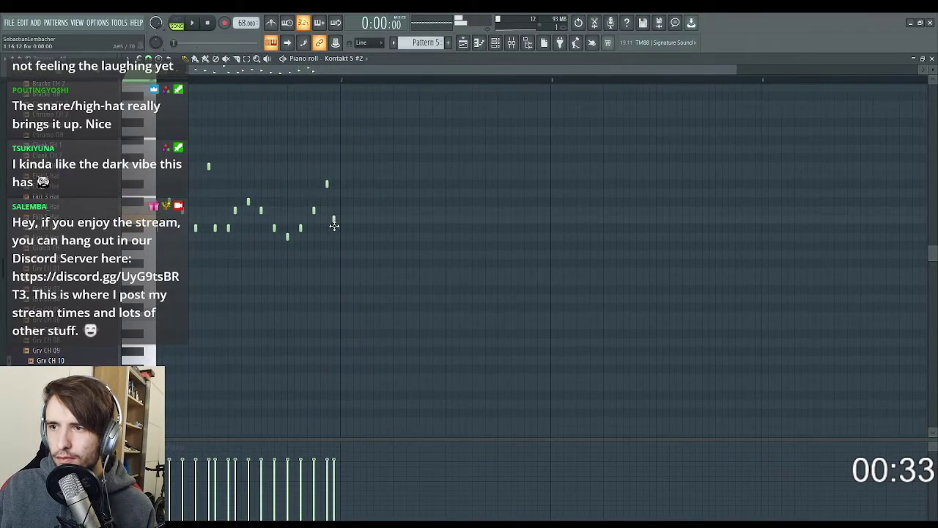
Duplicate the bar 1 harp melody into bar 2 and shift the copied notes slightly earlier so they start on the bar line
{"action": "scroll", "coordinate": [322, 245], "scroll_direction": "down", "scroll_amount": 1}
{"action": "key", "text": "ctrl+b"}
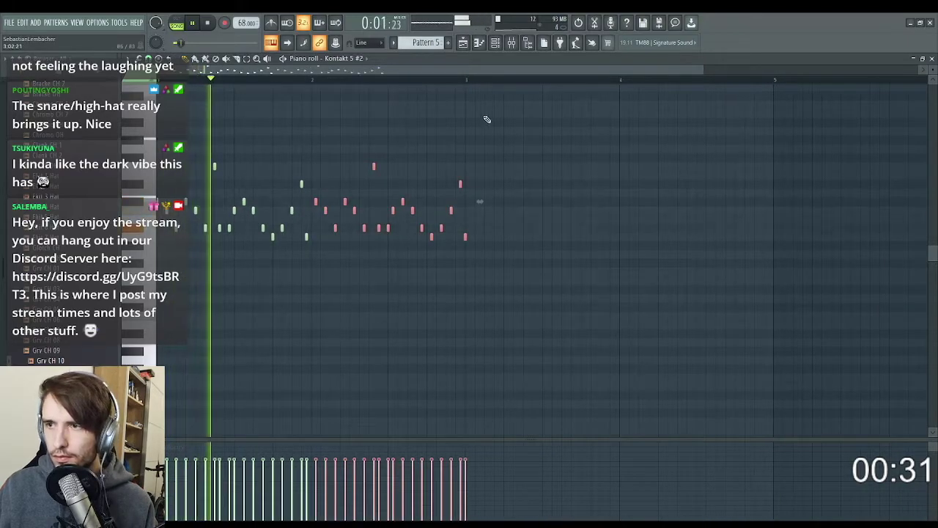
{"action": "key", "text": "ctrl+d"}
{"action": "scroll", "coordinate": [392, 181], "scroll_direction": "up", "scroll_amount": 2}
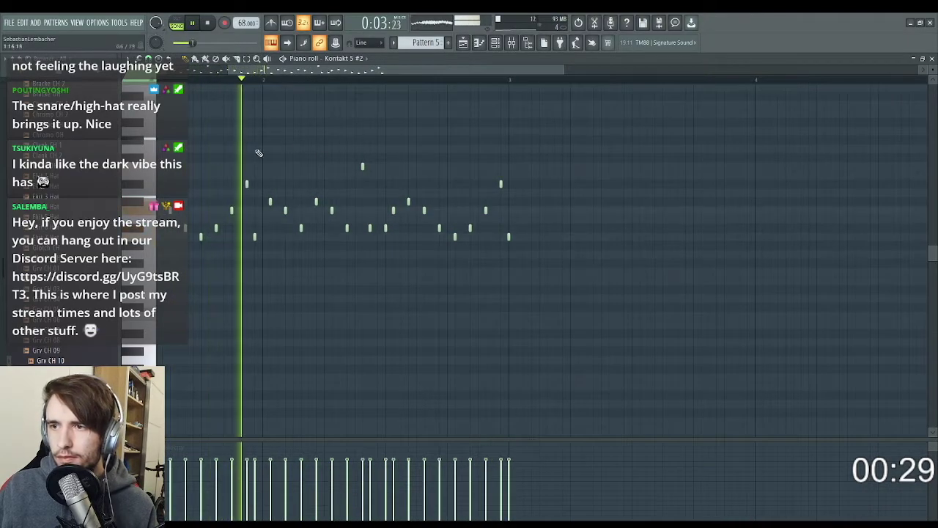
{"action": "key", "text": "space"}
{"action": "left_click_drag", "start_coordinate": [546, 265], "coordinate": [266, 135]}
{"action": "left_click_drag", "start_coordinate": [270, 202], "coordinate": [263, 200]}
{"action": "key", "text": "space"}
{"action": "key", "text": "ctrl+d"}
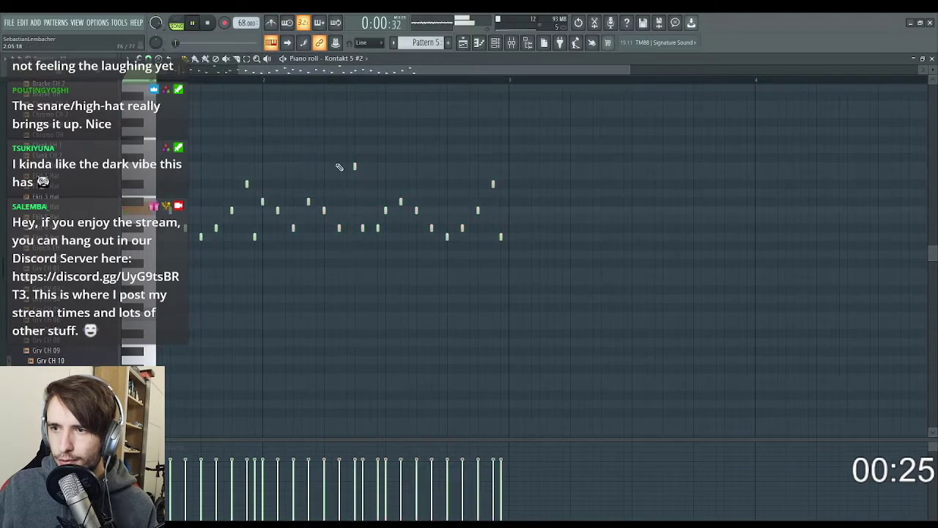
Play through the two-bar harp melody and lower the last note of bar 2 to F5
{"action": "scroll", "coordinate": [336, 164], "scroll_direction": "down", "scroll_amount": 3}
{"action": "left_click", "coordinate": [333, 165]}
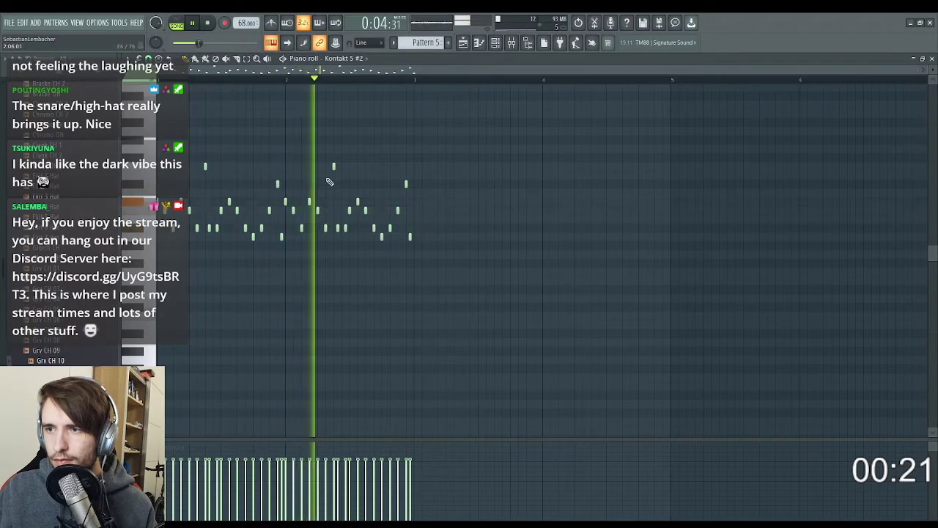
{"action": "scroll", "coordinate": [436, 203], "scroll_direction": "up", "scroll_amount": 2}
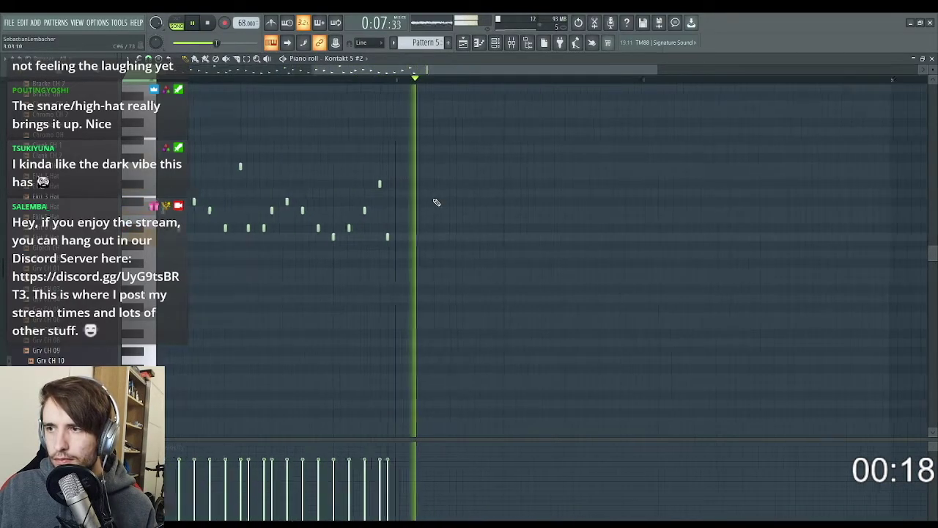
{"action": "key", "text": "space"}
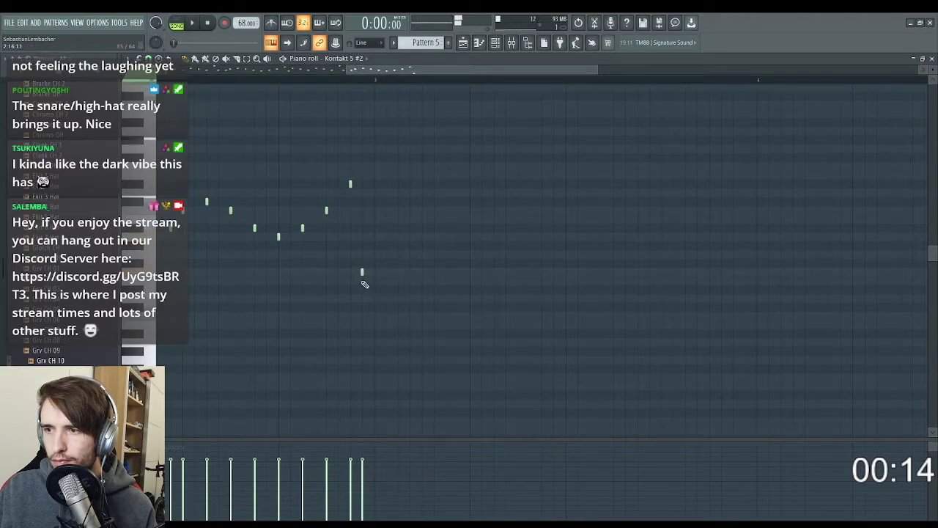
Place two Pattern 5 clips on Track 4 of the Playlist to cover bars 1 to 4
{"action": "left_click", "coordinate": [464, 42]}
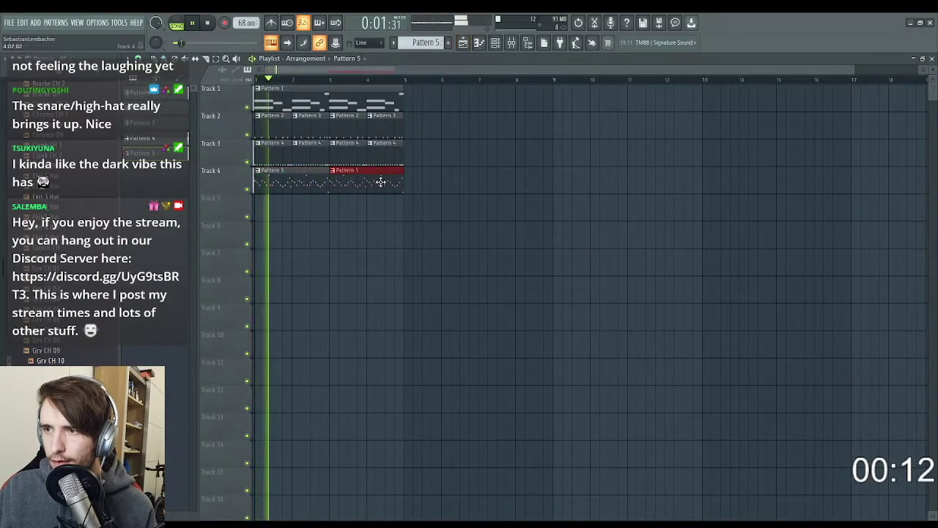
{"action": "scroll", "coordinate": [324, 142], "scroll_direction": "up", "scroll_amount": 2}
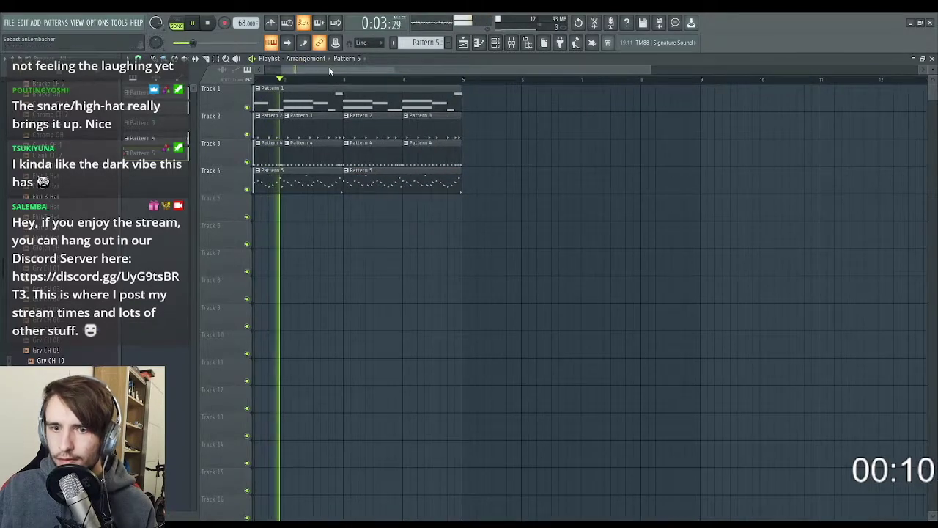
{"action": "scroll", "coordinate": [329, 70], "scroll_direction": "up", "scroll_amount": 1}
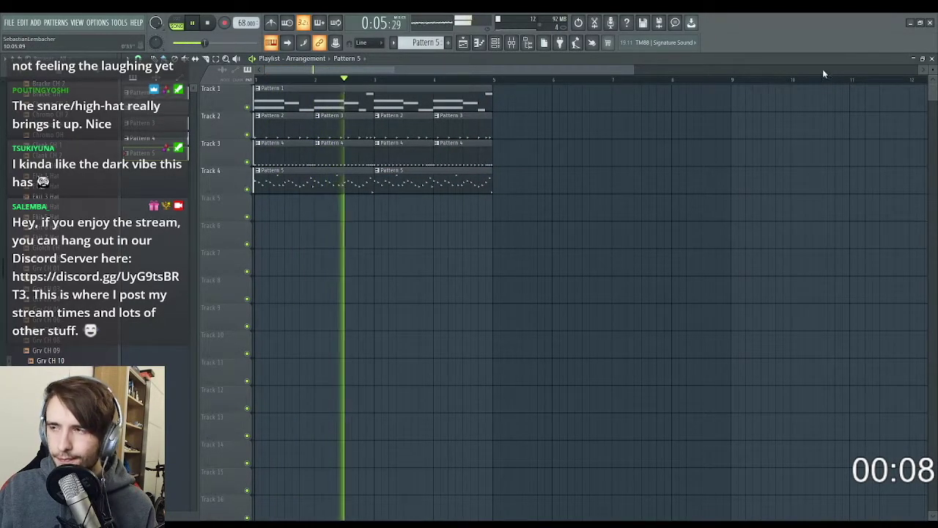
Review the harp notes in the piano roll, listen to the full four-track arrangement, and stop playback in the Playlist
{"action": "left_click", "coordinate": [931, 59]}
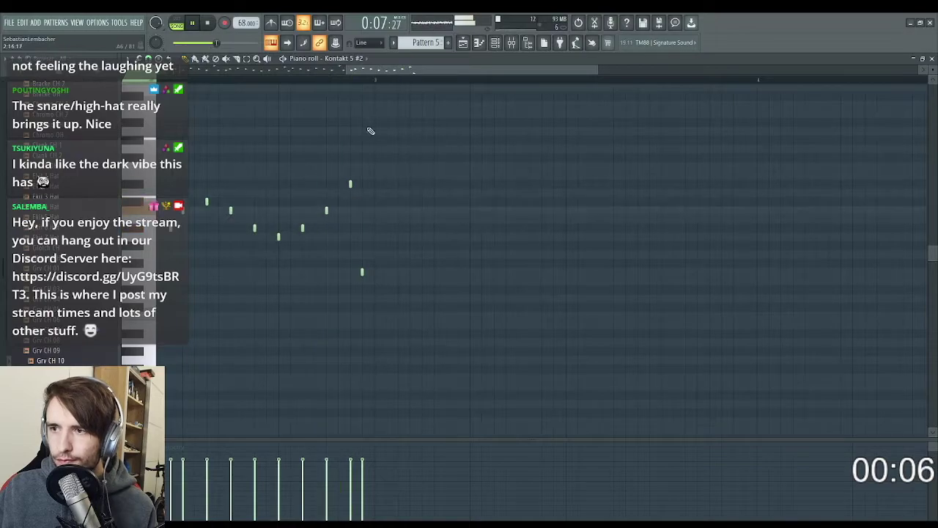
{"action": "left_click_drag", "start_coordinate": [434, 69], "coordinate": [246, 69]}
{"action": "scroll", "coordinate": [403, 293], "scroll_direction": "down", "scroll_amount": 4}
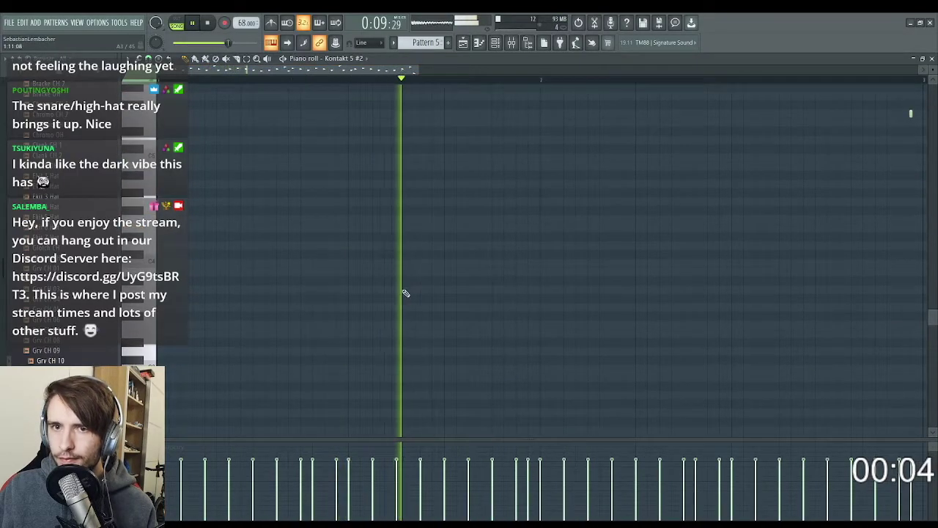
{"action": "scroll", "coordinate": [475, 289], "scroll_direction": "down", "scroll_amount": 3}
{"action": "scroll", "coordinate": [475, 289], "scroll_direction": "up", "scroll_amount": 5}
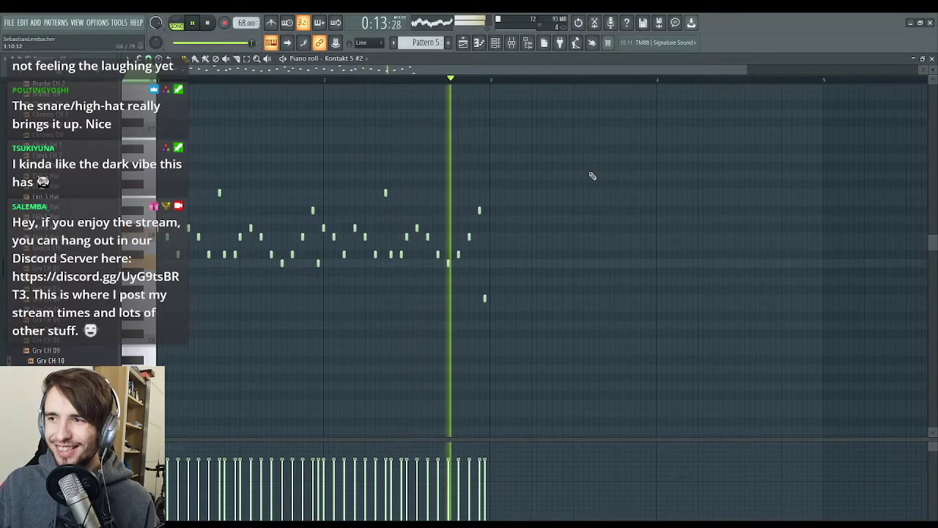
{"action": "left_click", "coordinate": [462, 43]}
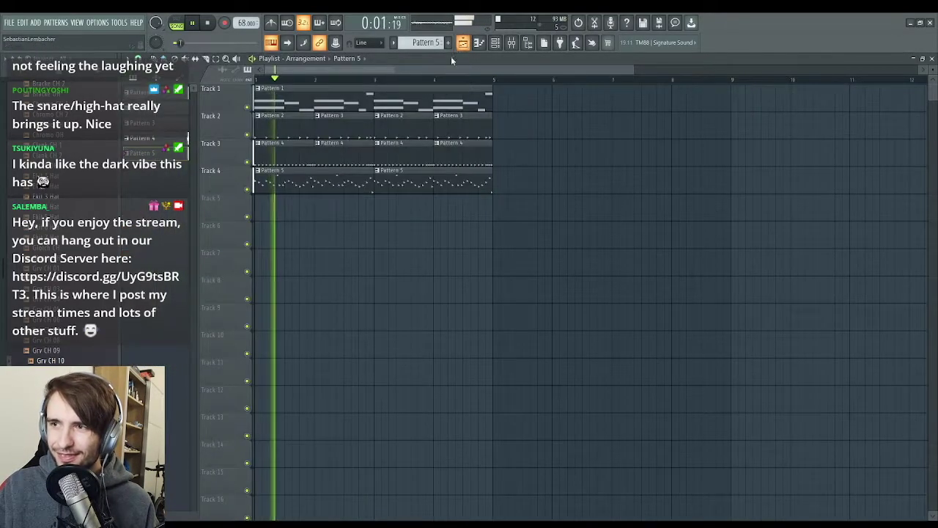
{"action": "left_click", "coordinate": [930, 58]}
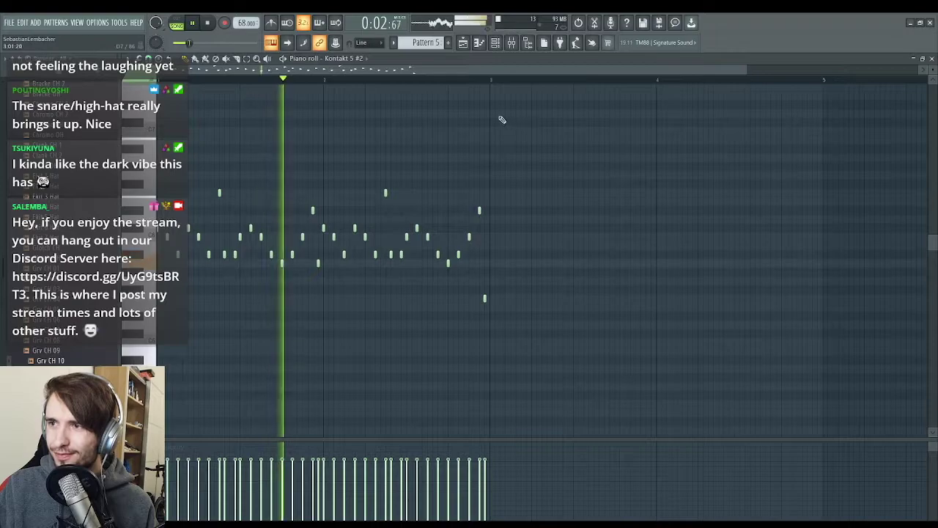
{"action": "left_click", "coordinate": [931, 58]}
{"action": "key", "text": "F5"}
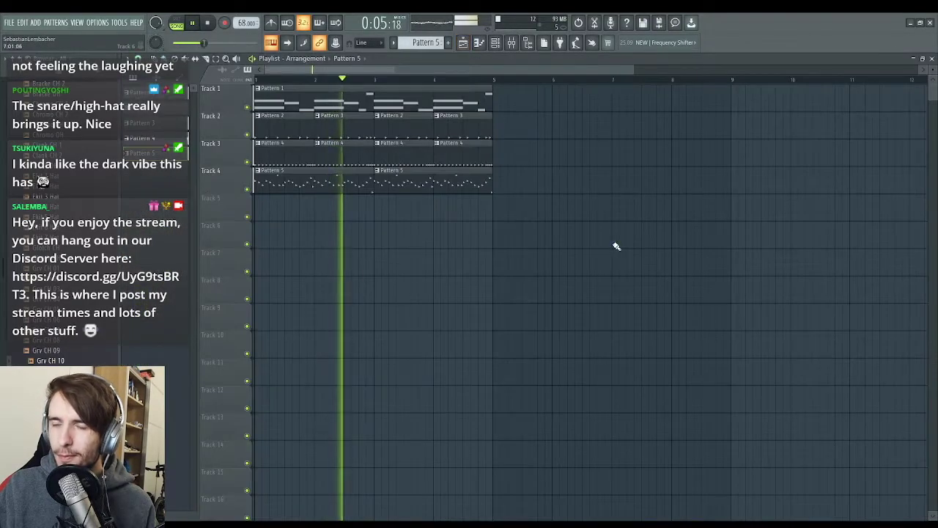
{"action": "key", "text": "space"}
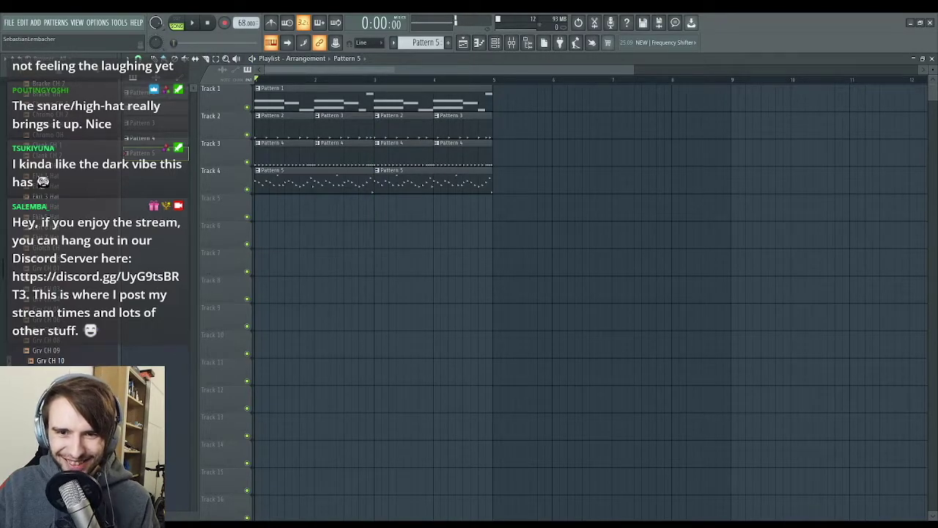